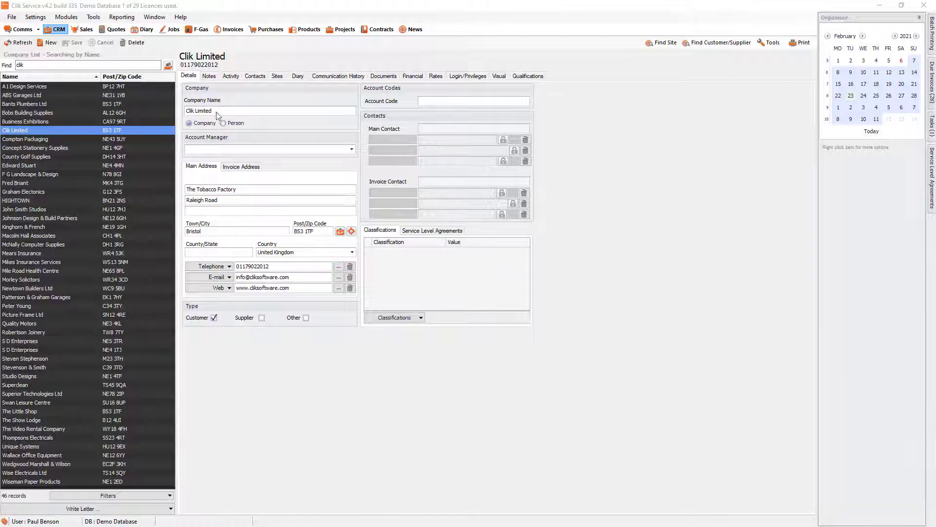
Step: Open the Print Template Editor and preview the recently used Invoice template
click(93, 17)
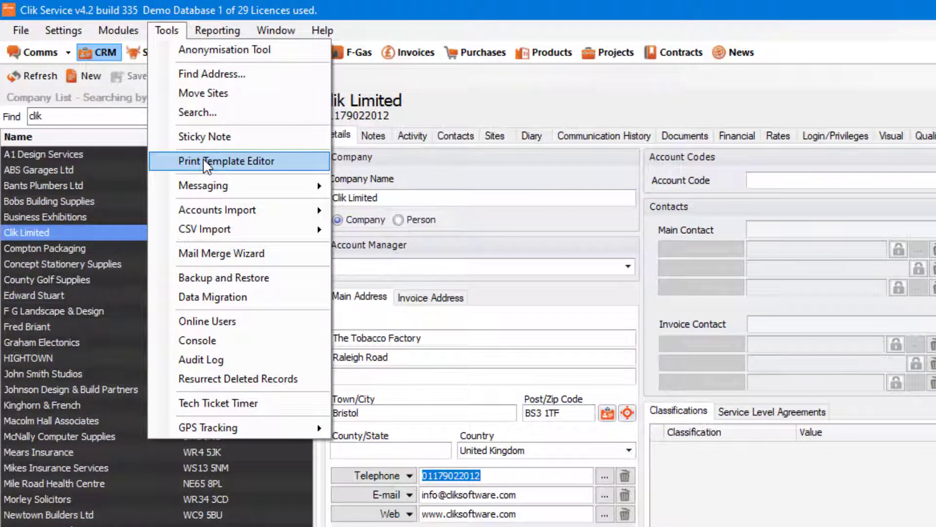
click(203, 161)
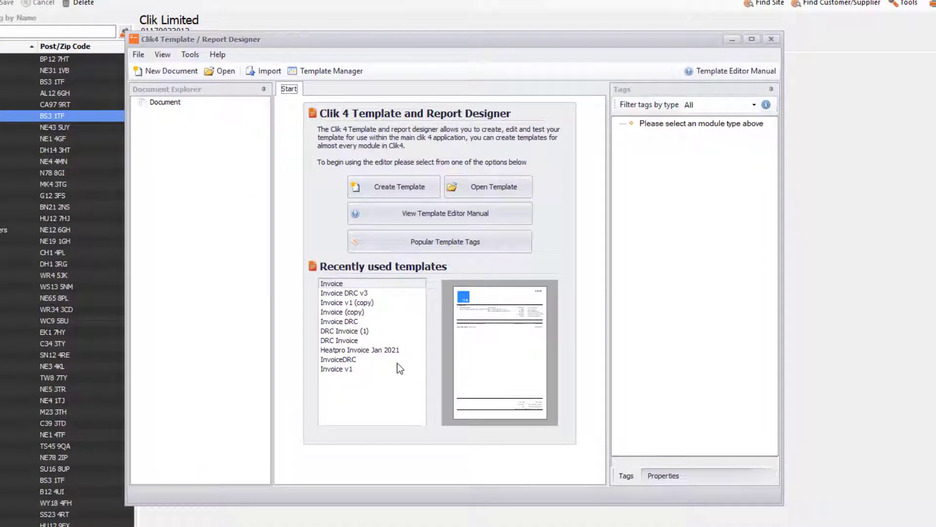
click(353, 284)
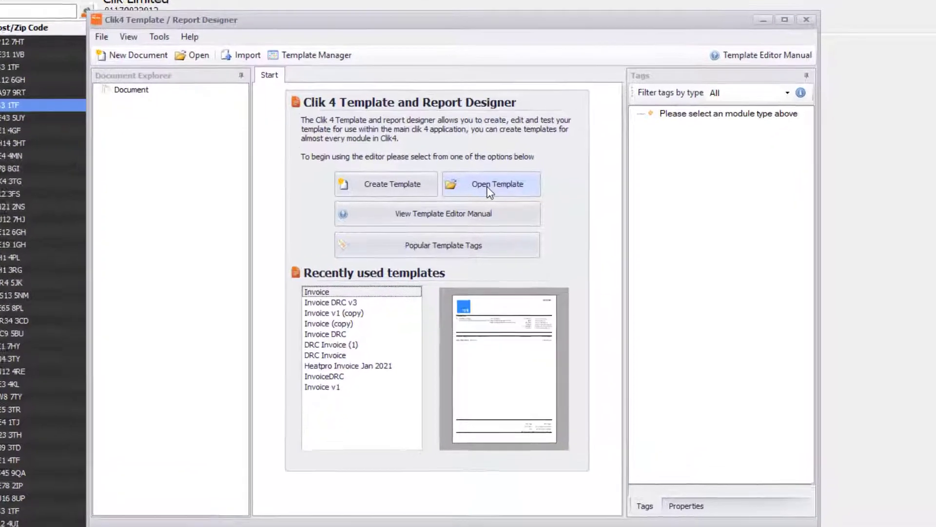
Step: Filter the existing templates by the Invoice type and open the template named Invoice
click(484, 189)
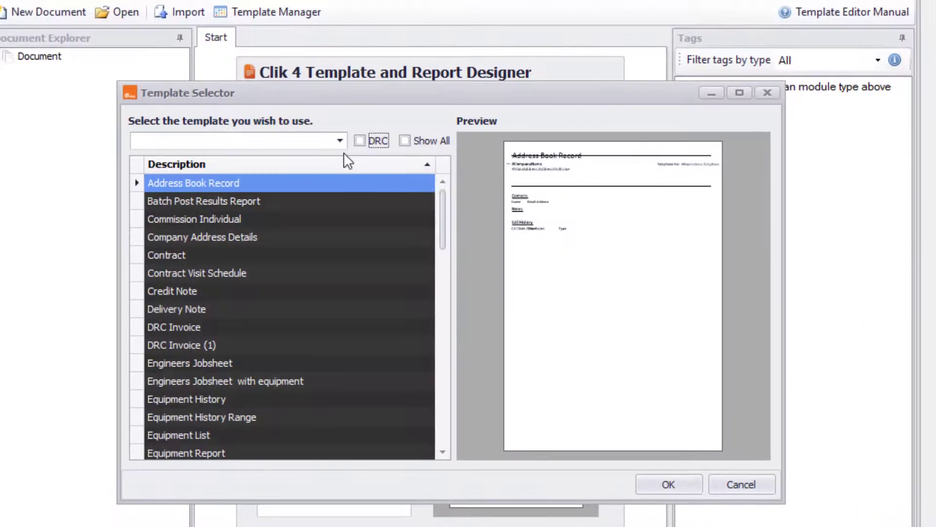
click(338, 142)
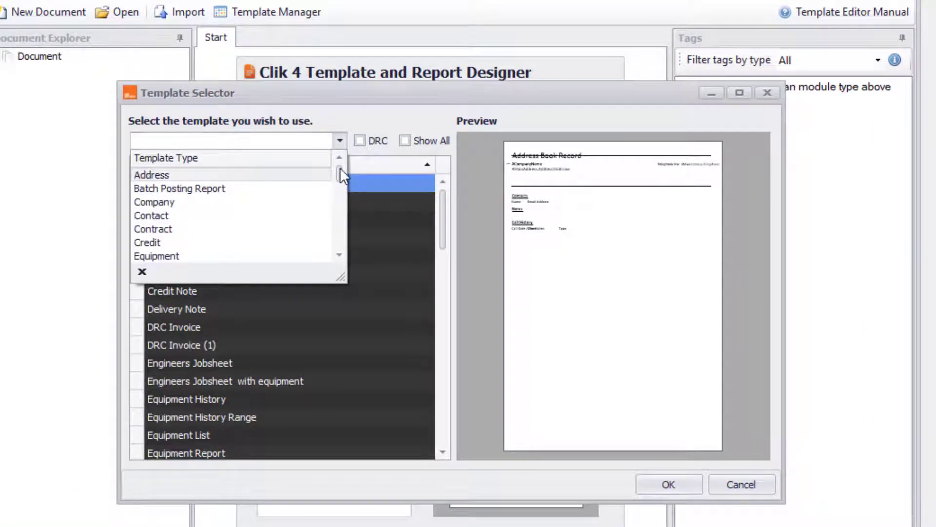
key(i)
key(Return)
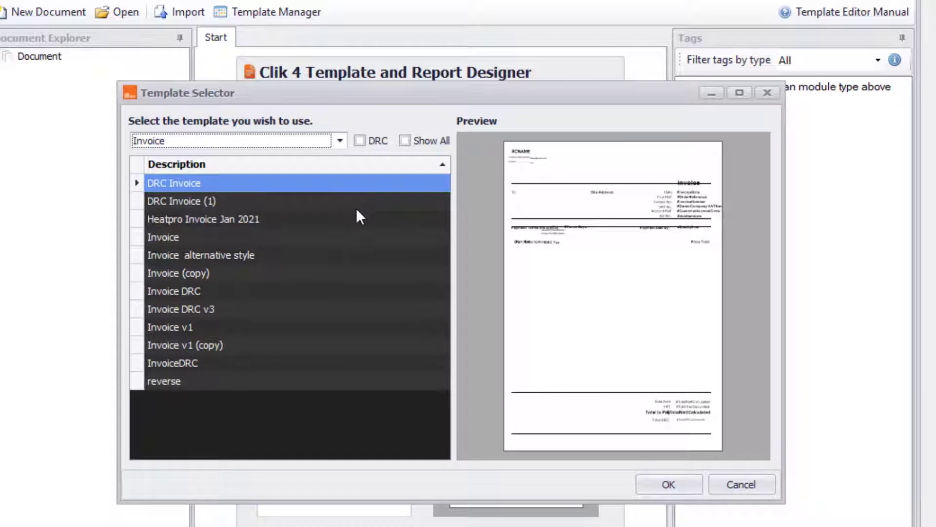
click(165, 238)
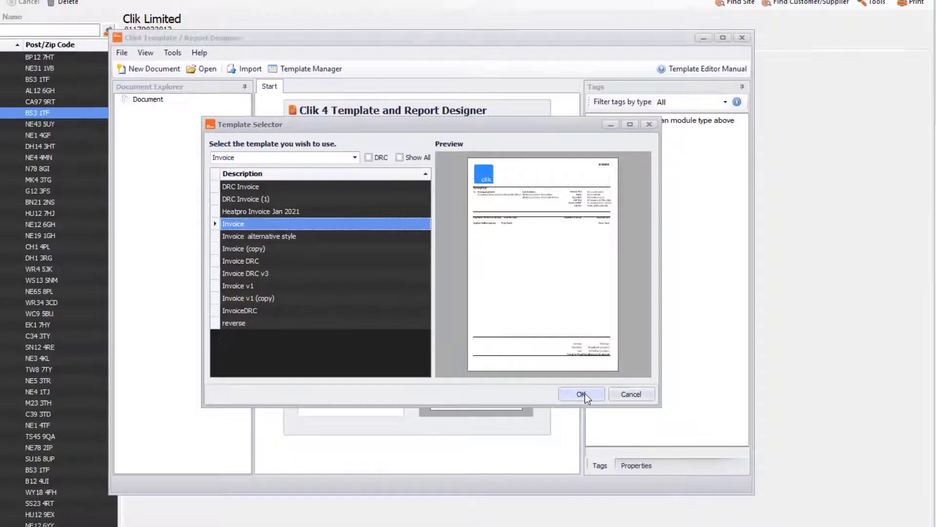
click(581, 393)
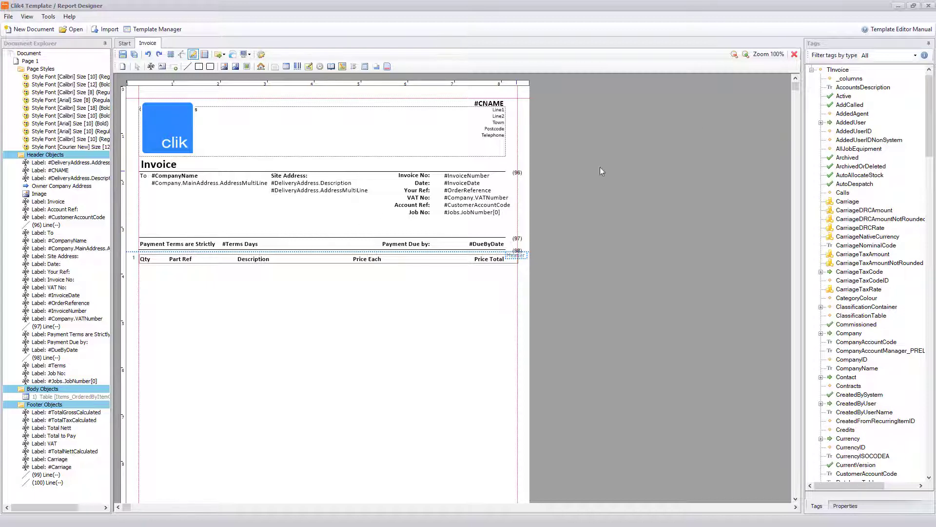
Step: Open the properties of the line items table in the body of the invoice template
click(382, 257)
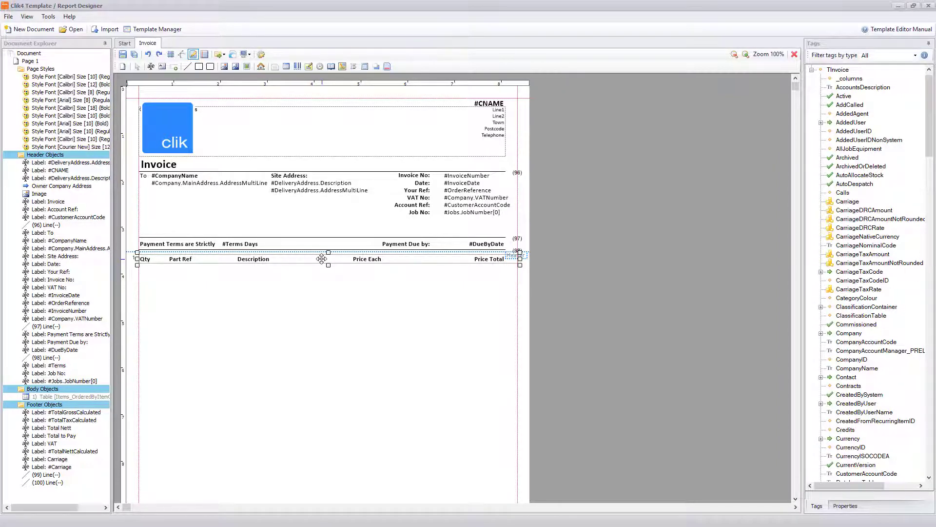
click(711, 183)
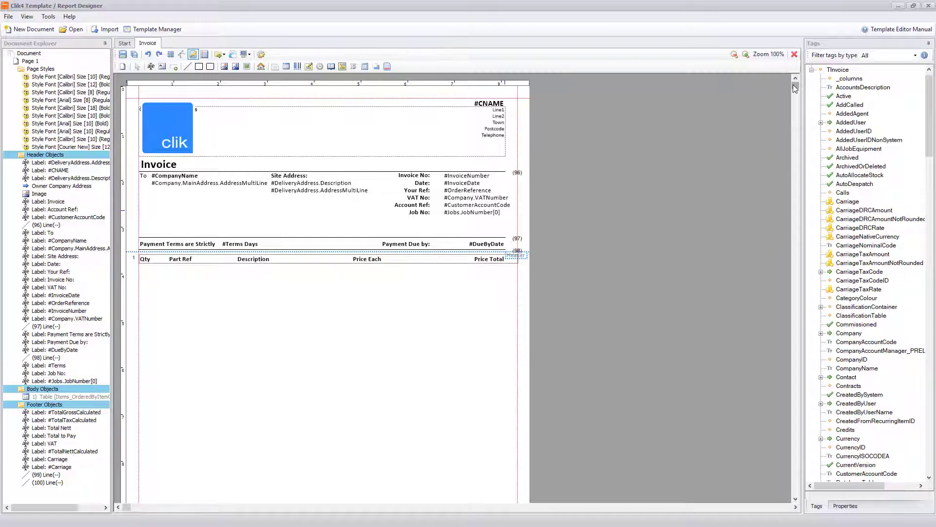
drag(793, 87, 793, 158)
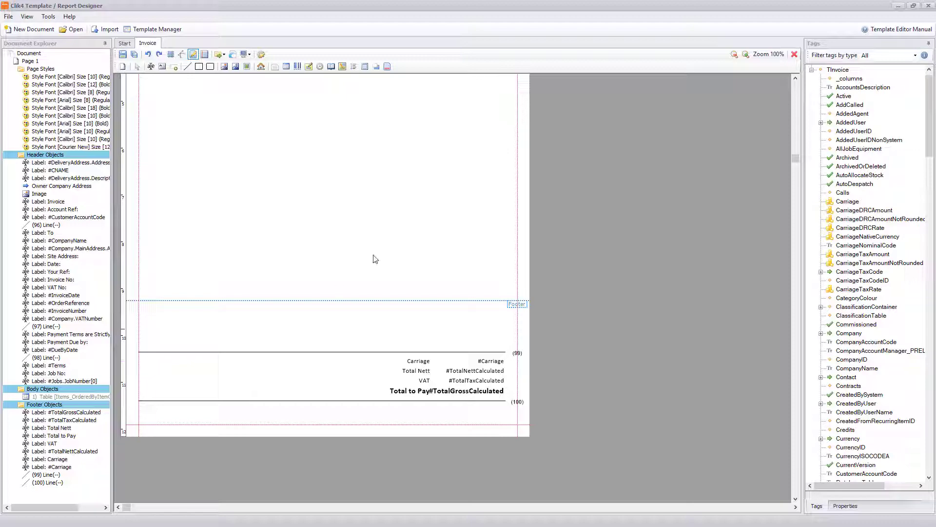
drag(796, 158, 795, 91)
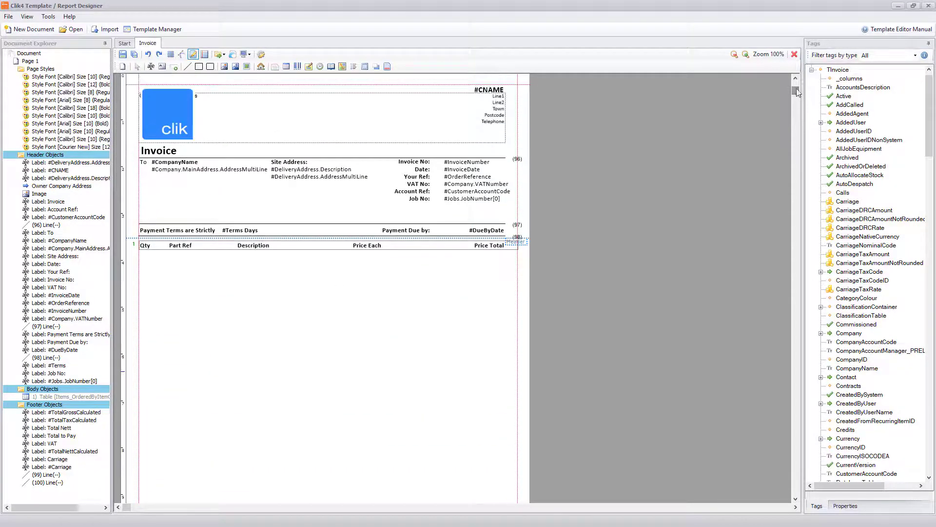
click(275, 246)
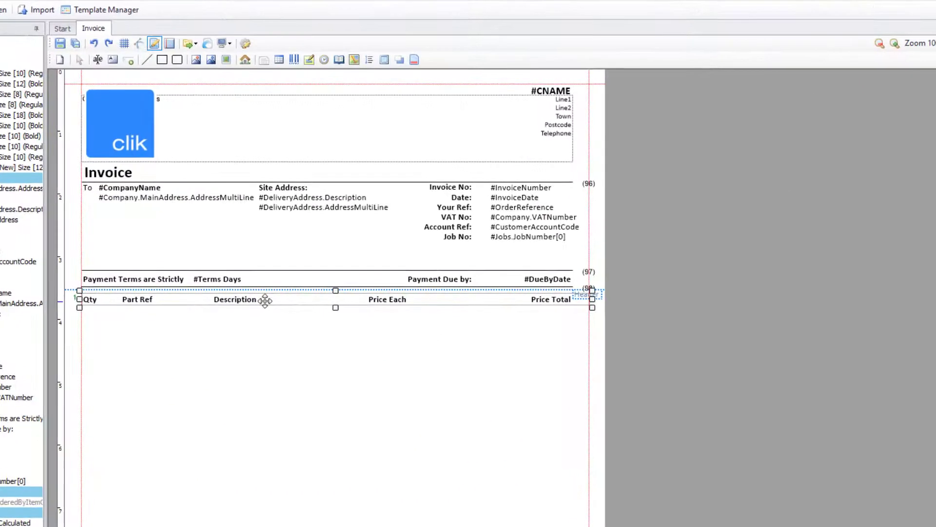
double_click(265, 300)
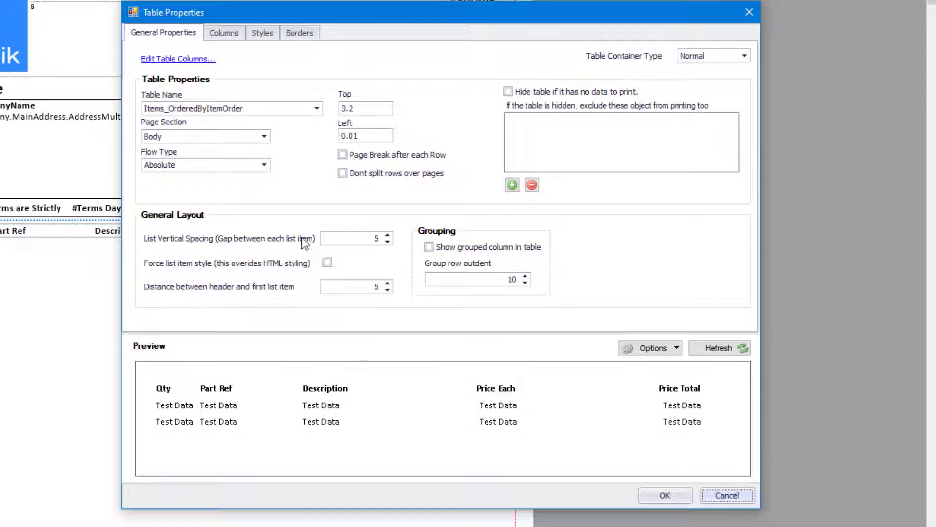
Step: Add a standard column to the items table with the column text "Tax Description"
click(220, 32)
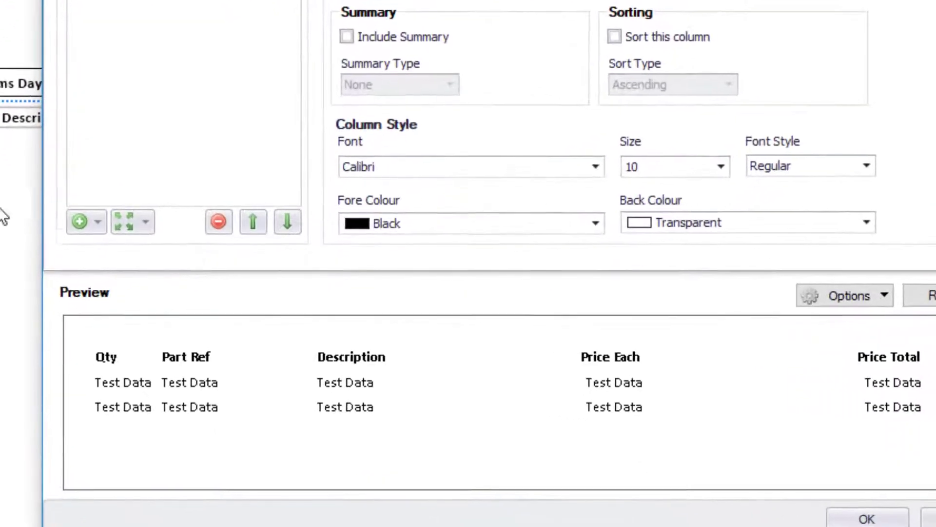
click(96, 219)
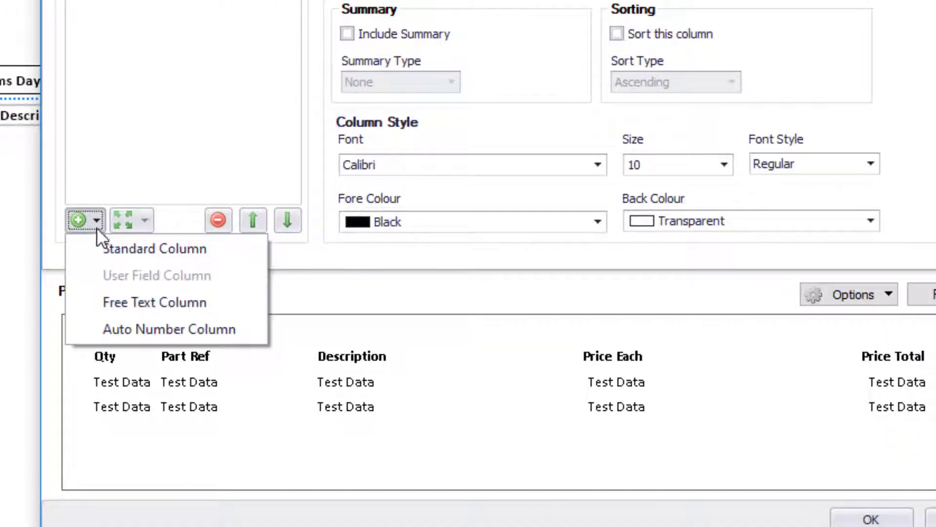
click(116, 248)
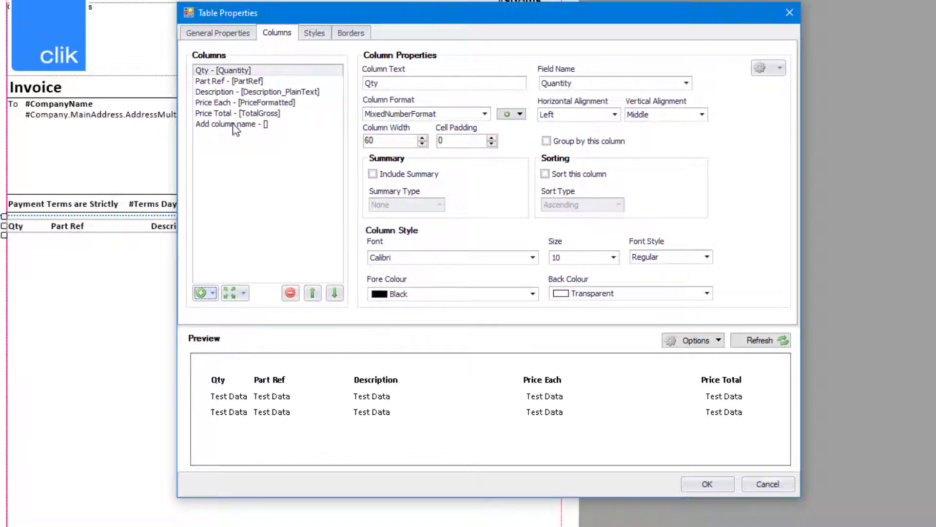
click(233, 124)
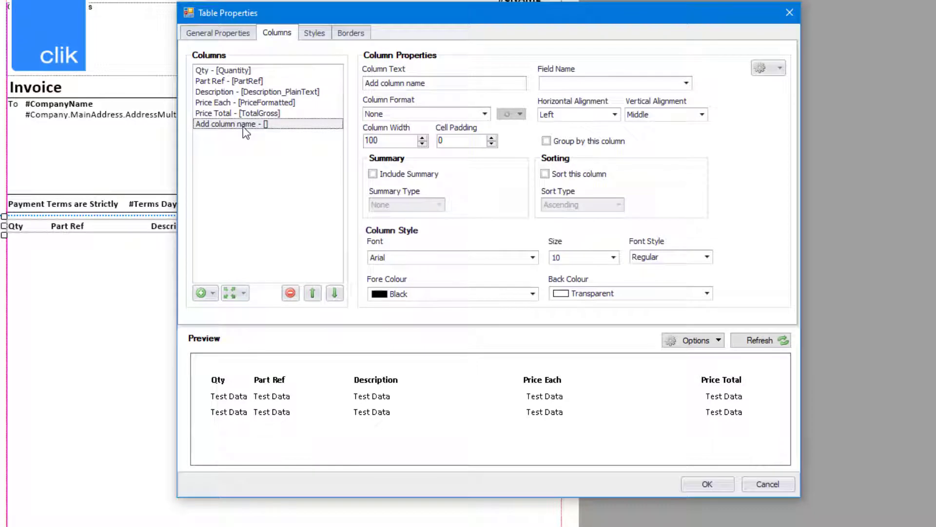
drag(447, 79, 331, 82)
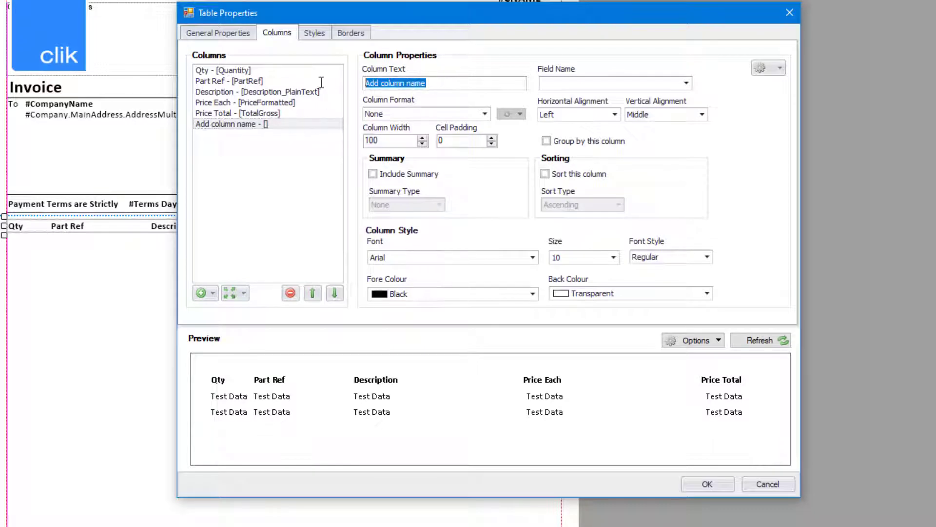
key(BackSpace)
text(Tax Description)
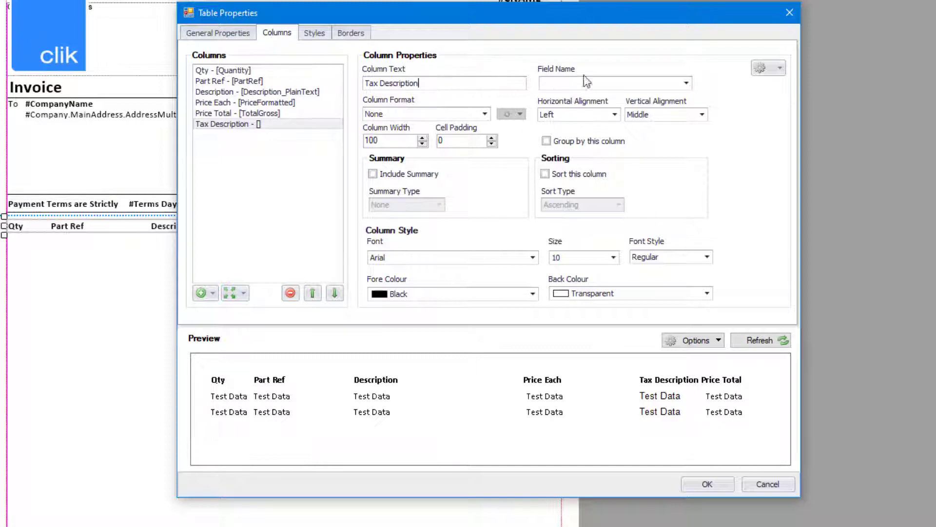
Step: Link the Tax Description column to the field TaxCode.Description
click(686, 83)
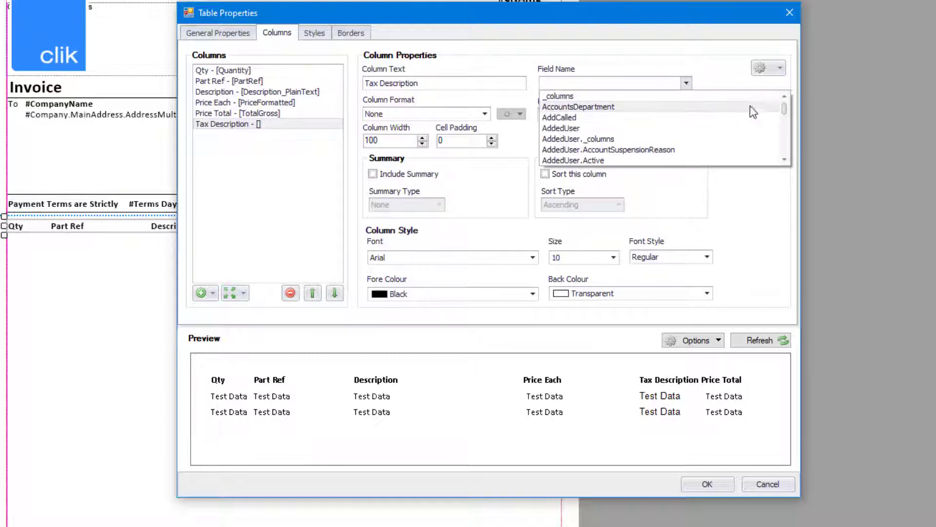
drag(784, 109, 786, 148)
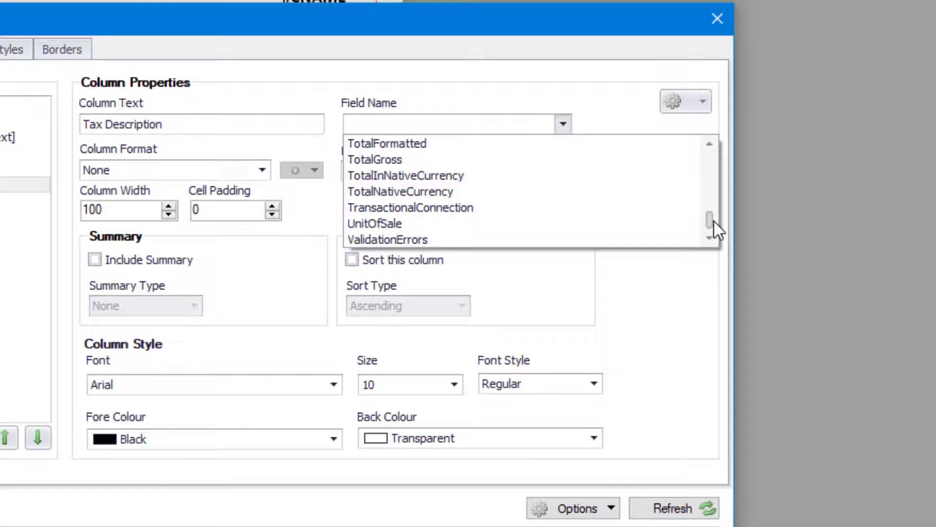
click(713, 147)
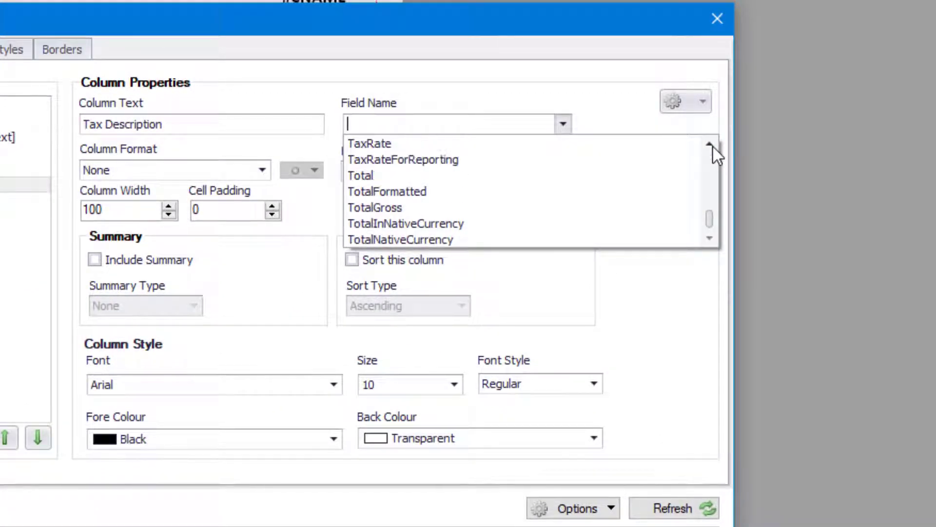
click(713, 147)
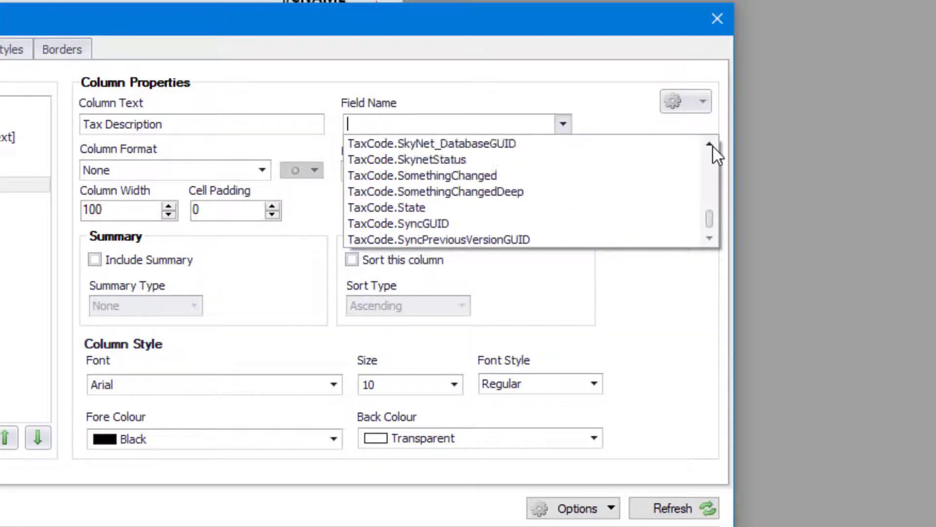
scroll(530, 156, up, 5)
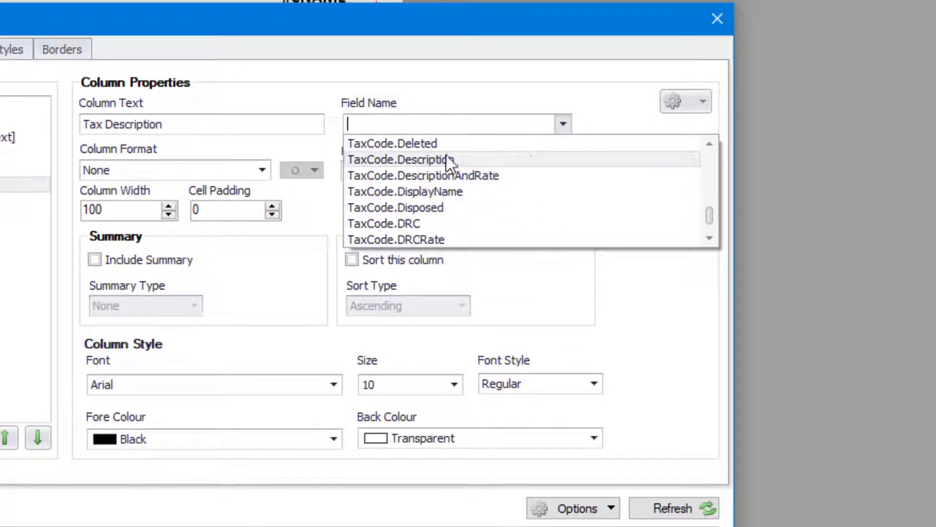
click(437, 164)
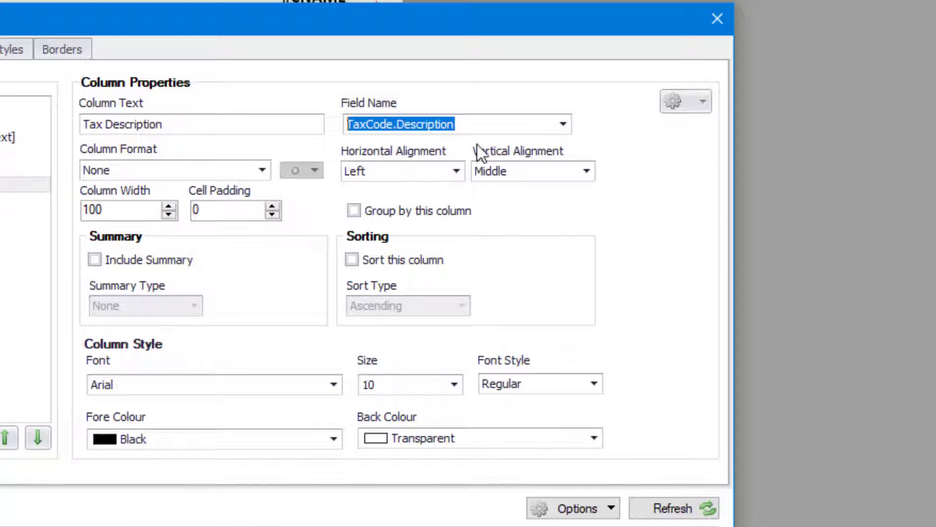
click(563, 126)
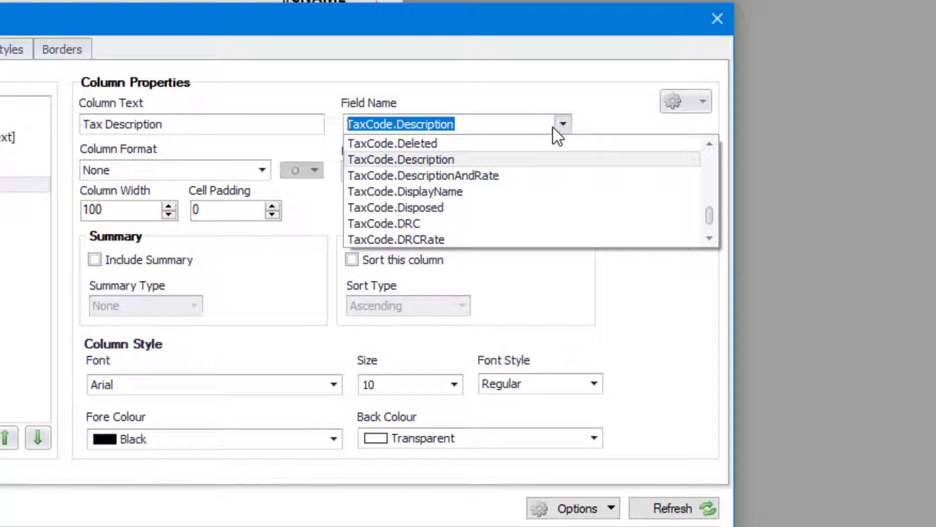
click(475, 83)
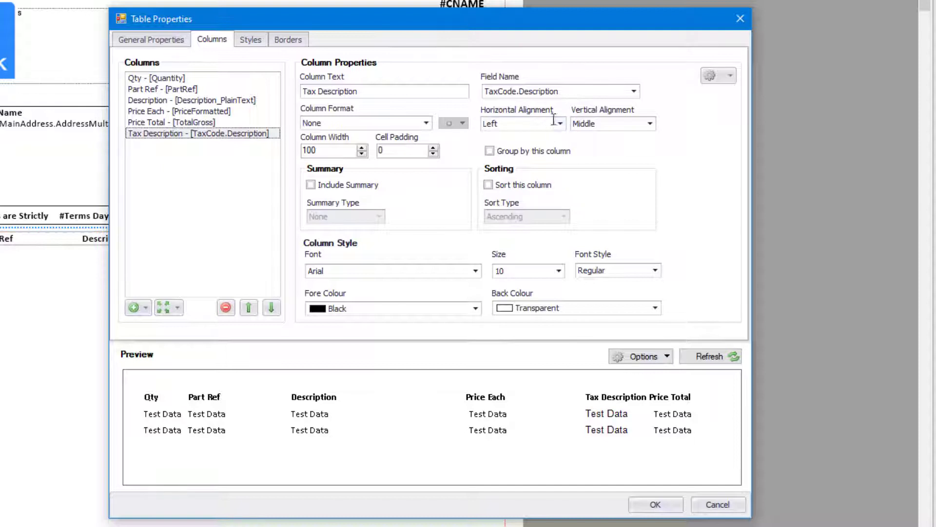
Step: Set the Tax Description column's horizontal alignment to Wrap and move it directly after the Description column, refreshing the preview
click(557, 124)
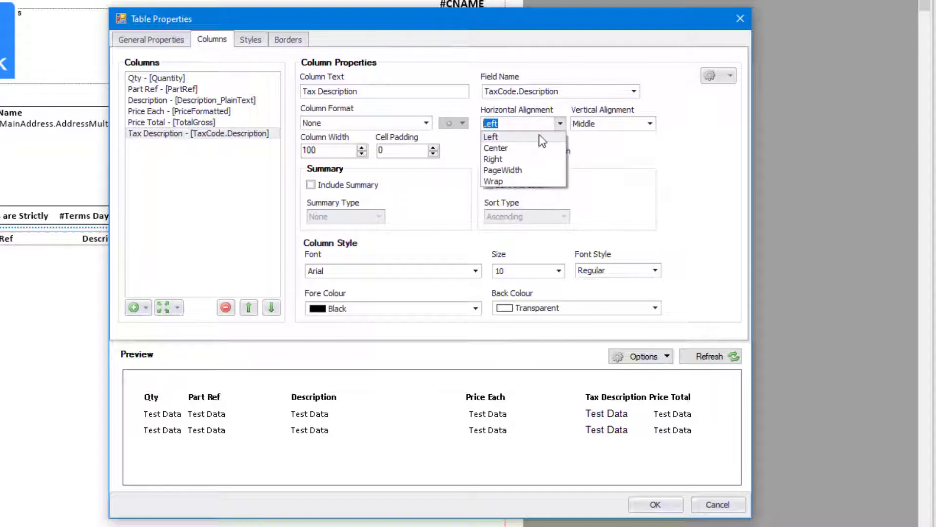
click(494, 181)
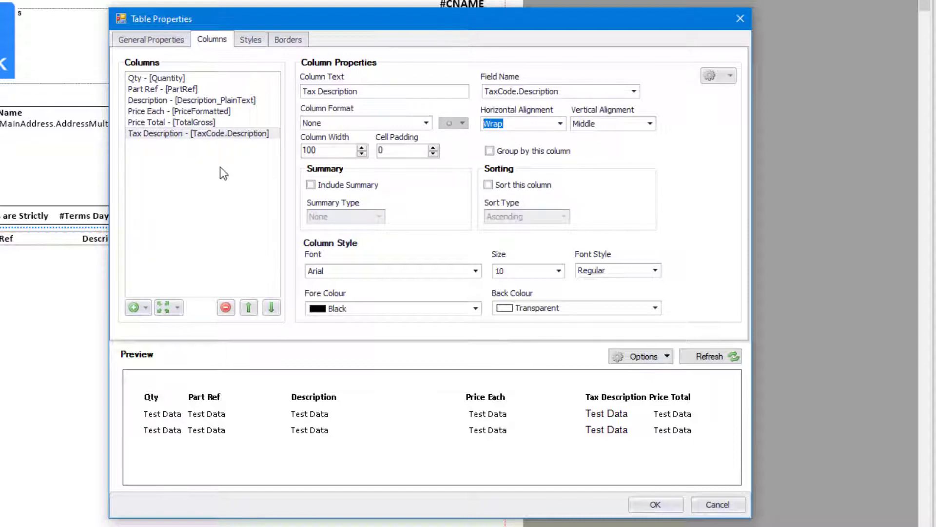
click(156, 134)
click(249, 308)
click(249, 307)
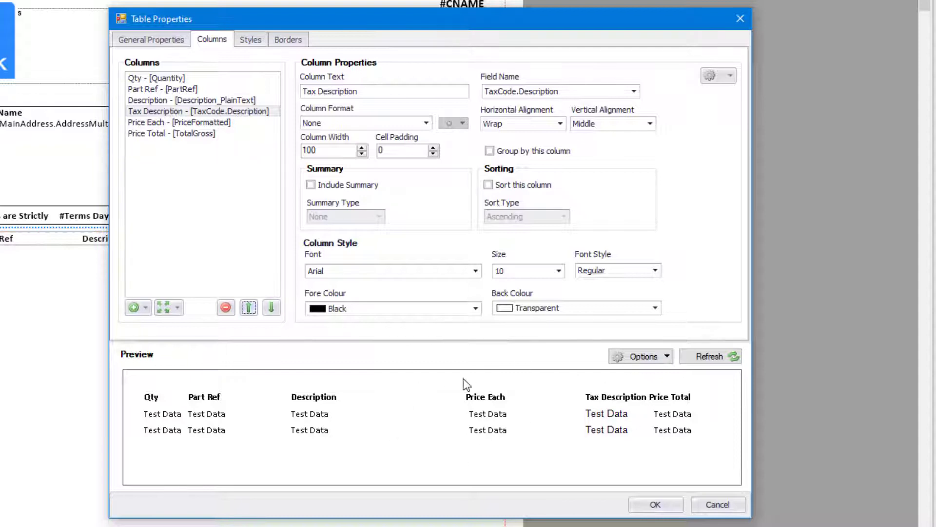
click(710, 358)
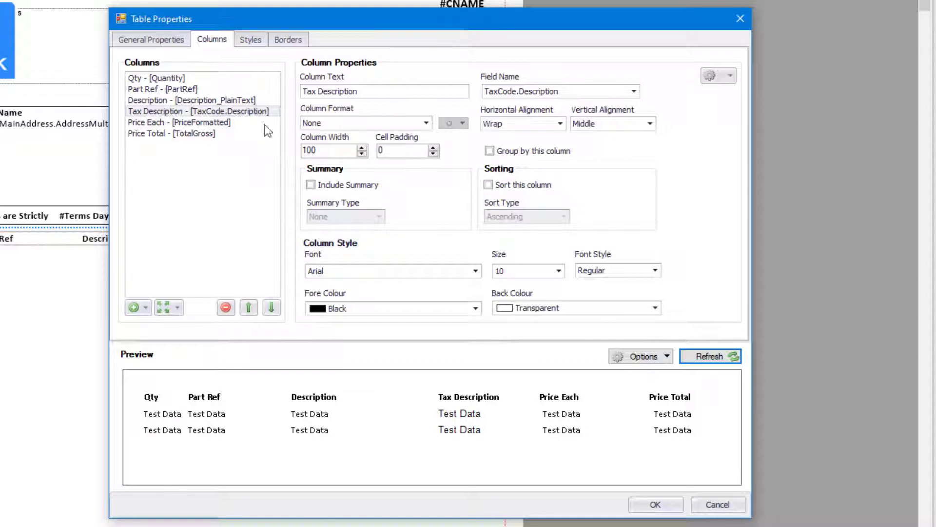
Step: Set the width of the Description column to 150
click(210, 101)
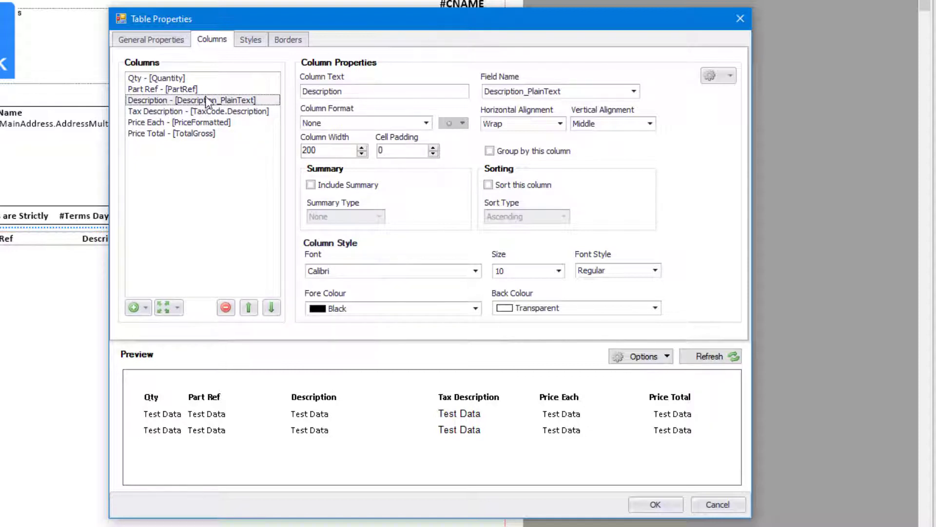
drag(338, 150, 222, 153)
text(150)
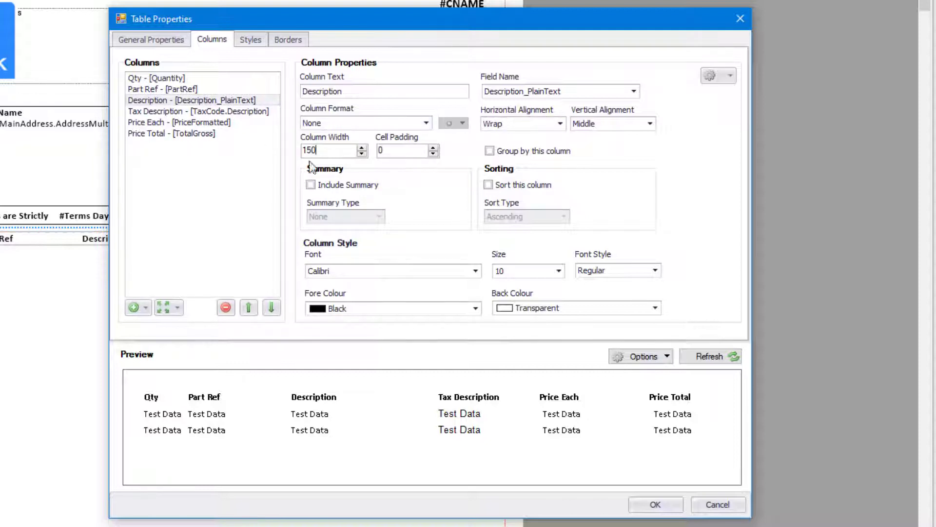
click(229, 147)
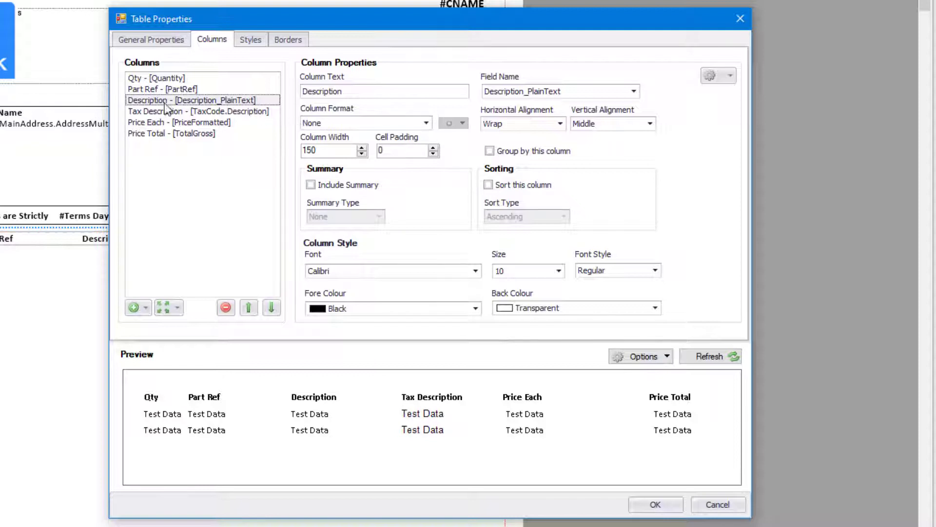
Step: Check the Tax Description, Price Each and Price Total column settings and apply the table changes
click(213, 112)
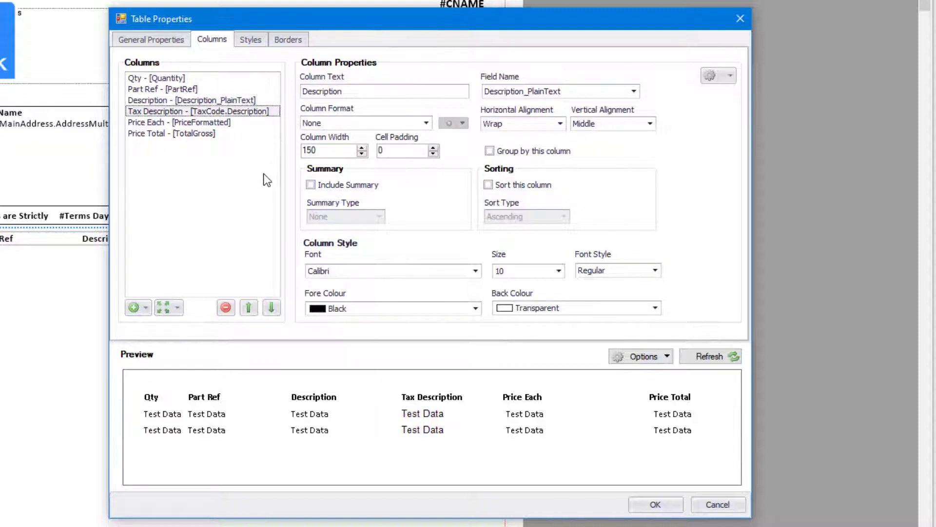
click(194, 123)
click(197, 134)
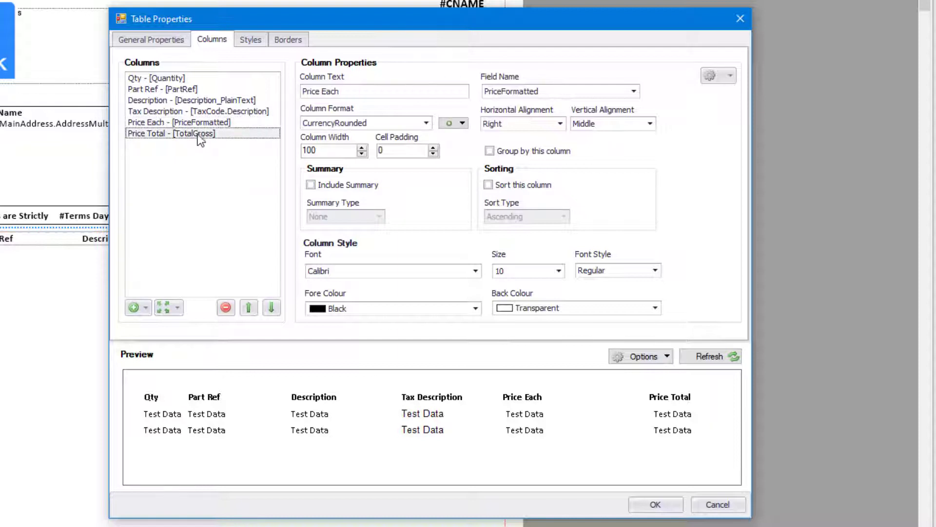
click(220, 112)
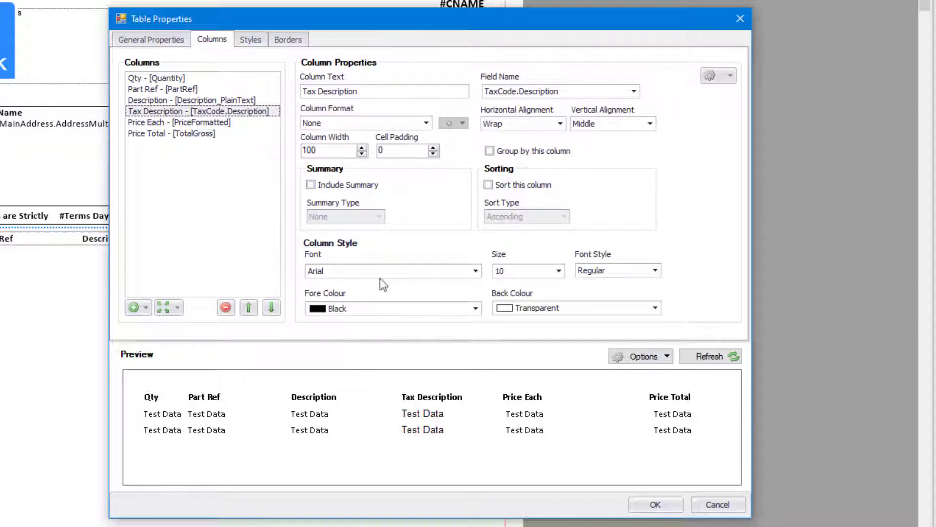
click(654, 504)
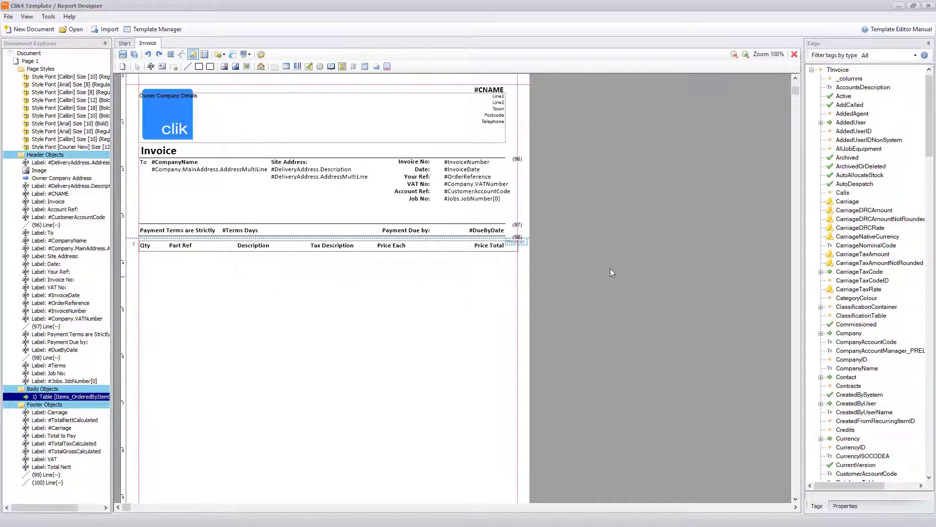
Step: Add multiline footer text "Customer to account to HMRC for the reverse charge output tax on the VAT exclusive price of items marked reverse charge… as shown above."
scroll(797, 91, down, 5)
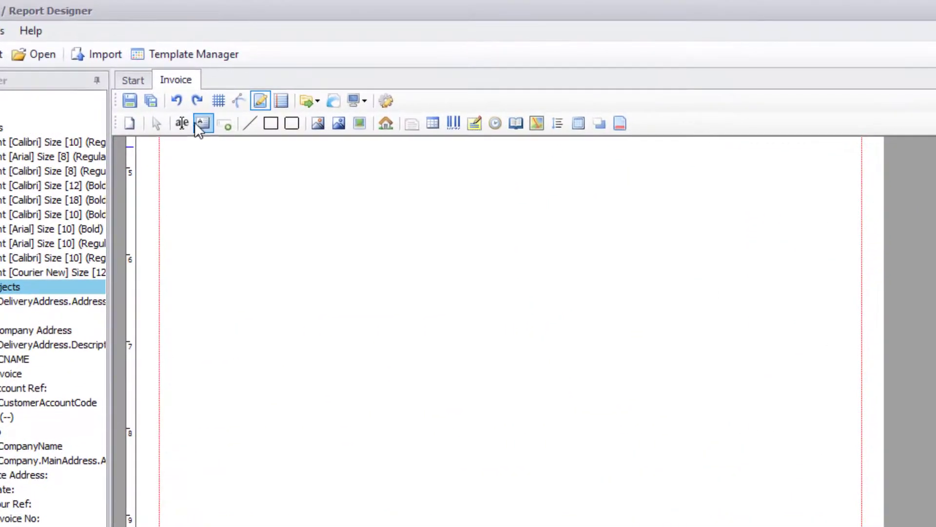
click(180, 92)
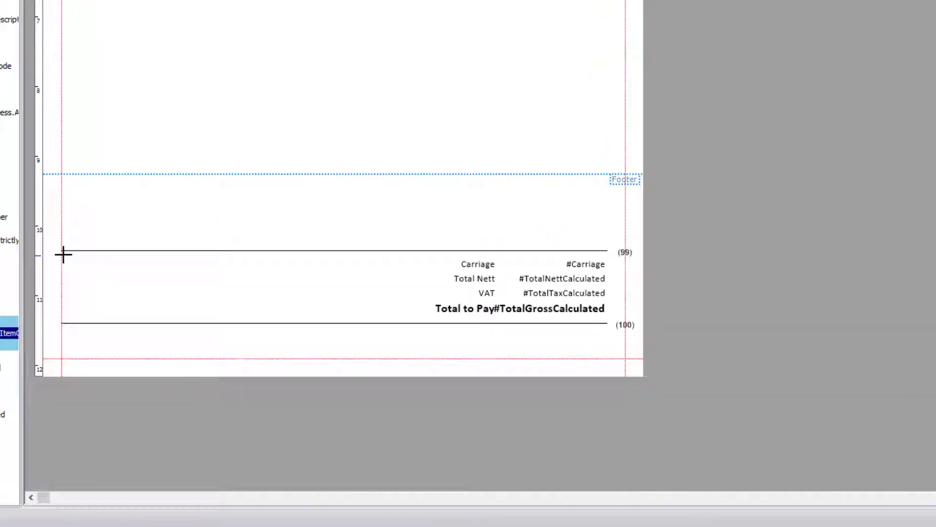
drag(63, 255, 328, 270)
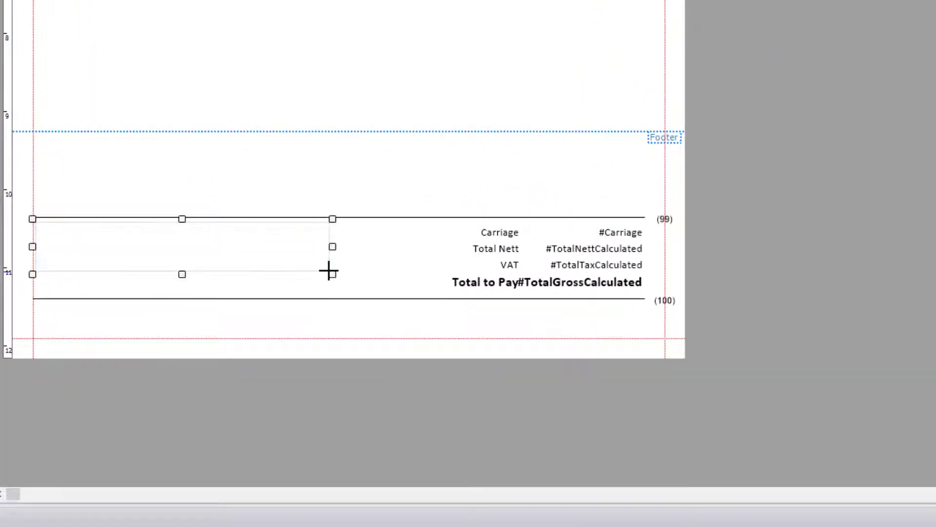
double_click(198, 259)
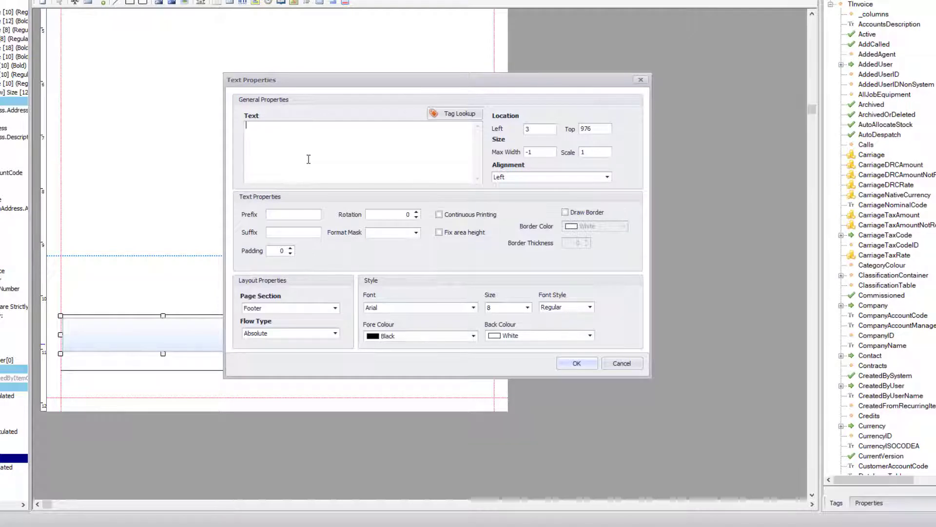
text(Customer to account to HMRC for the reverse charge output tax on the VAT exclusive price of items marked reverse charge at the relevant VAT rate as shown above.)
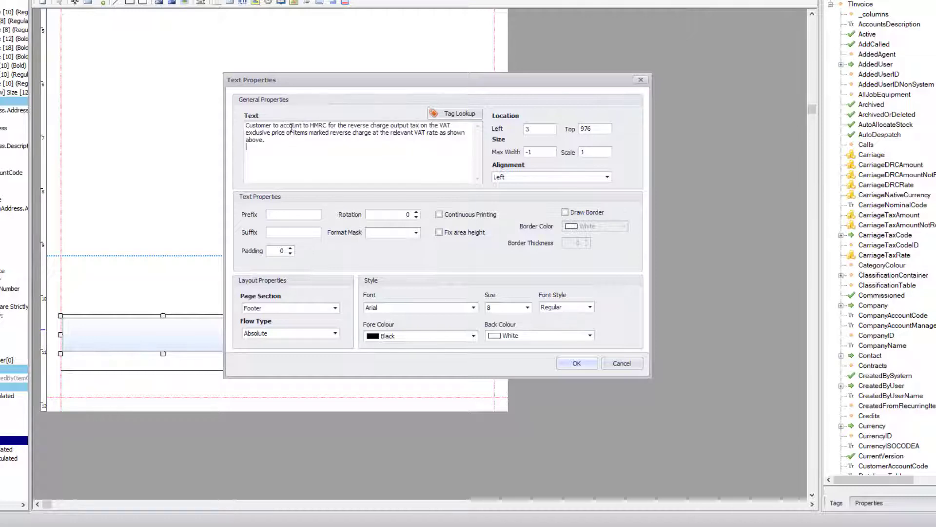
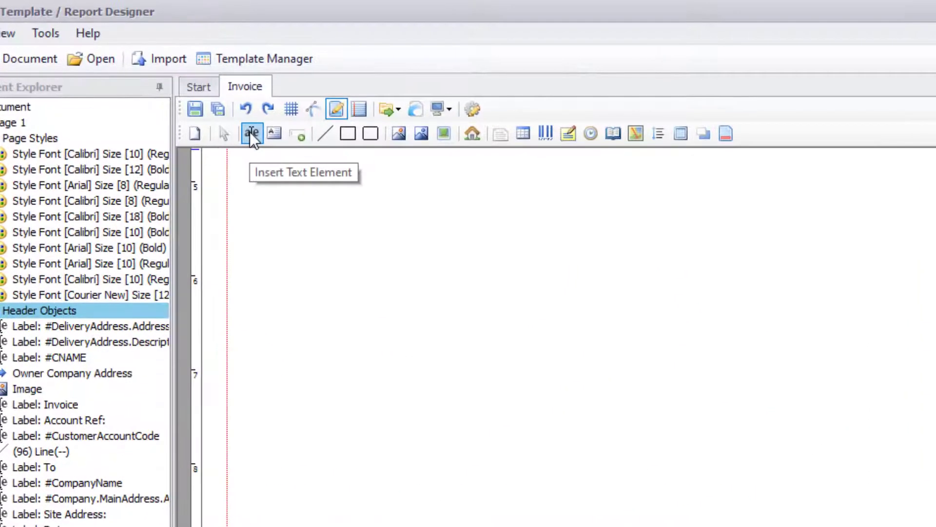
Step: Add a single-line text label reading "Domestic Reverse Charge:" in the footer, below the HMRC notice
click(251, 133)
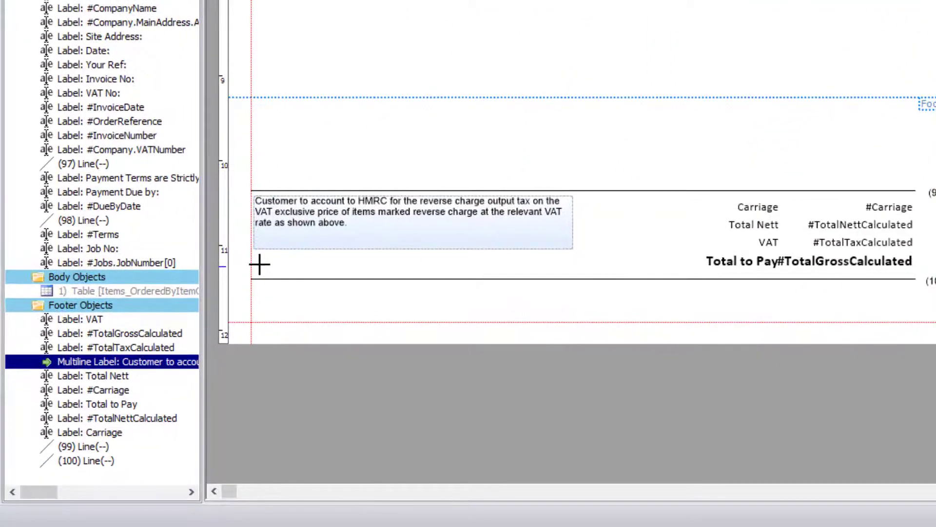
click(263, 271)
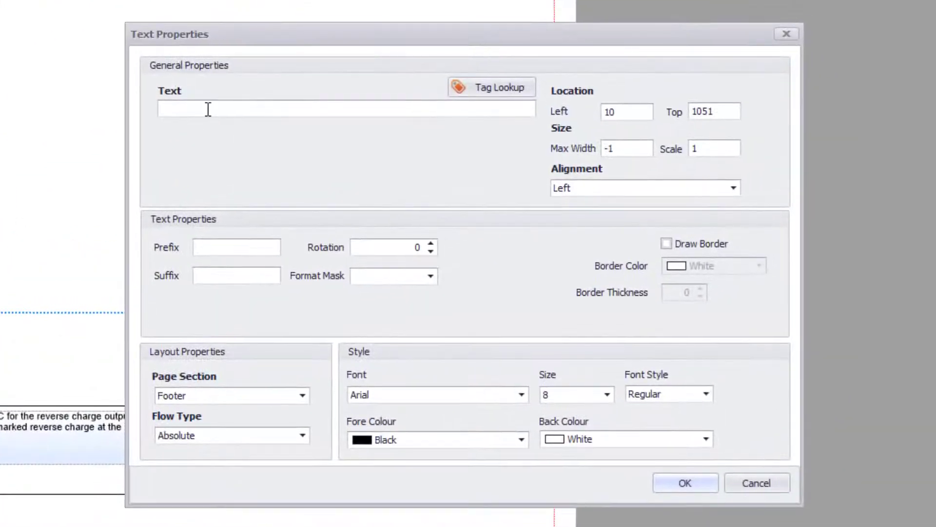
text(Domestic Reverse)
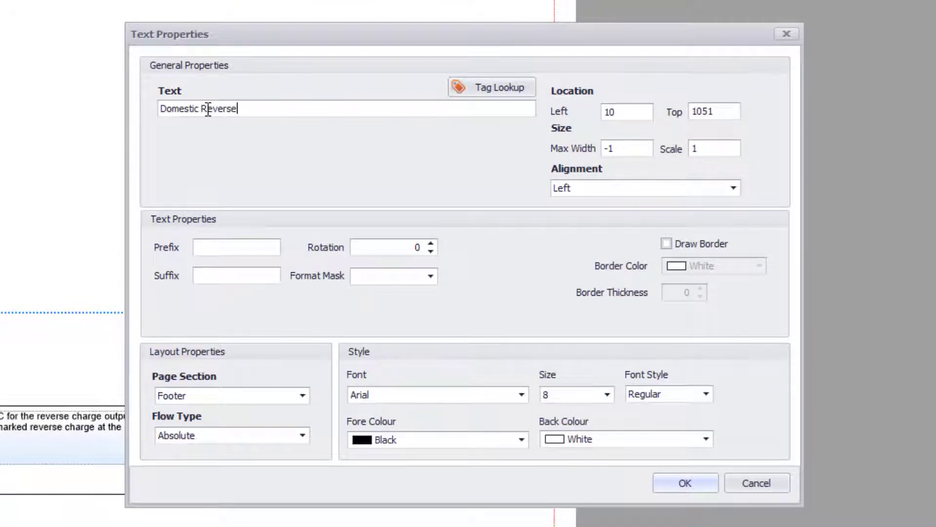
text( Charge:)
click(683, 483)
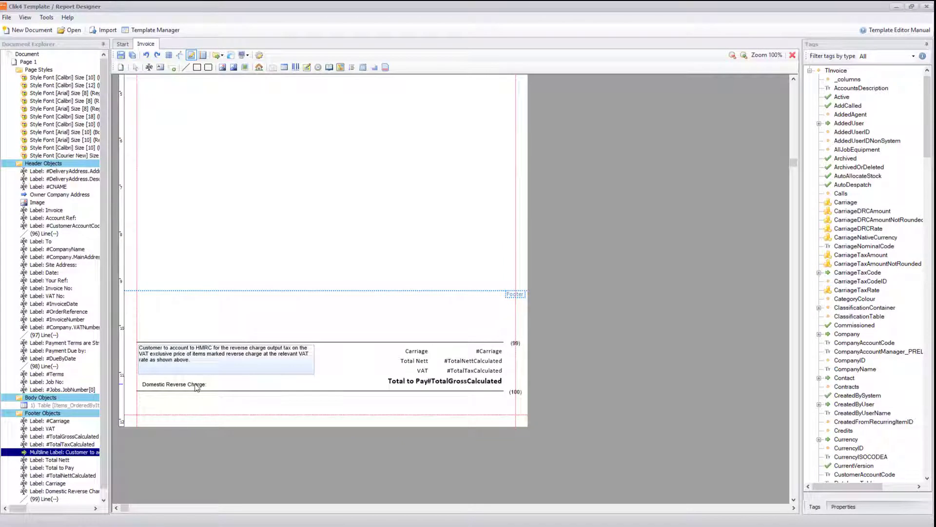
Step: Place the TotalDRCCalculated tag in the footer directly after the Domestic Reverse Charge label
click(196, 388)
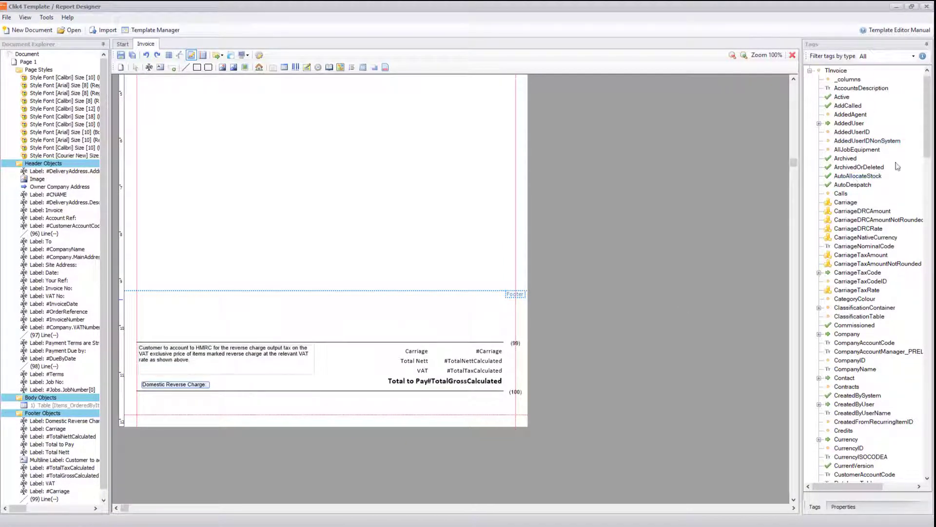
drag(928, 146, 916, 397)
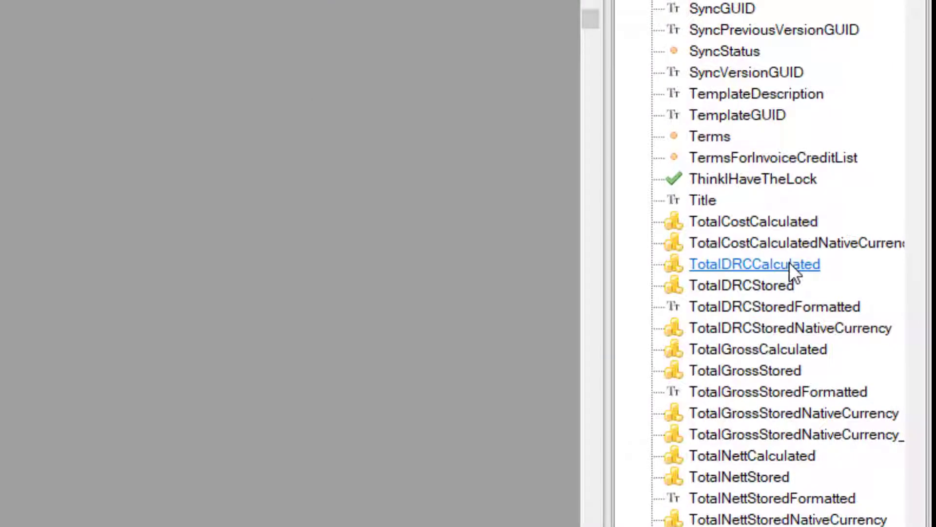
drag(789, 261, 225, 386)
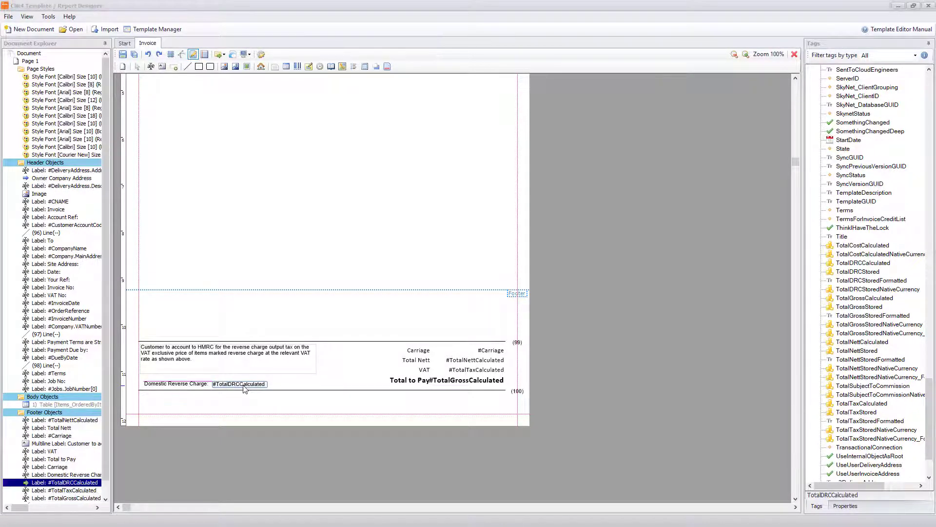
Step: Change the font style of the #TotalDRCCalculated label to Bold only, without Regular
double_click(245, 385)
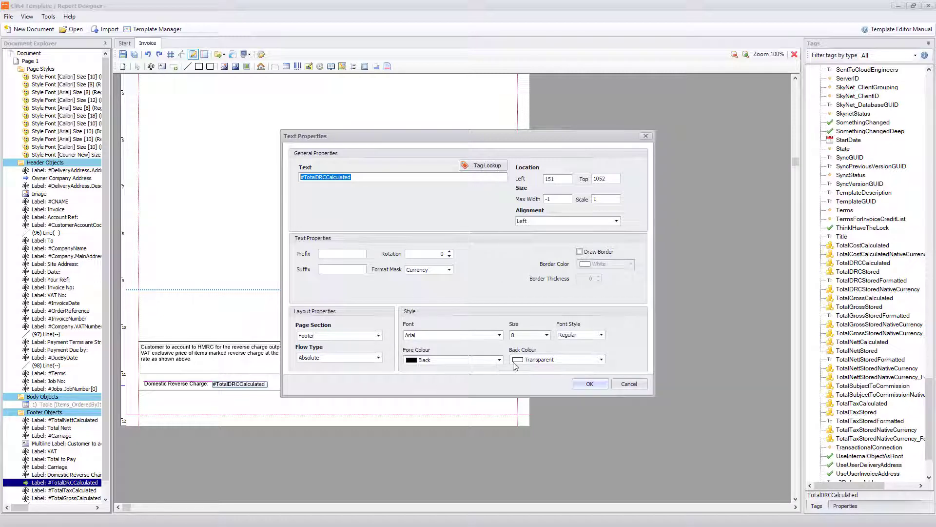
click(602, 335)
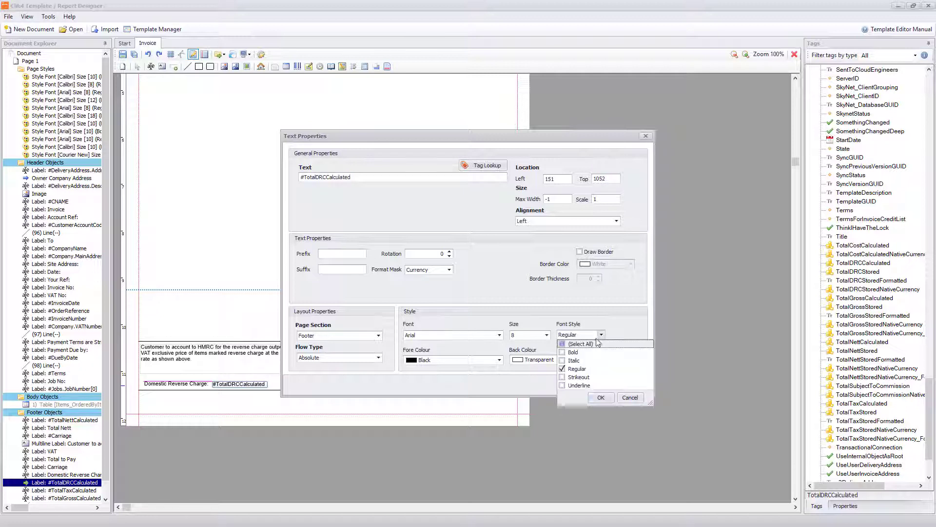
click(567, 353)
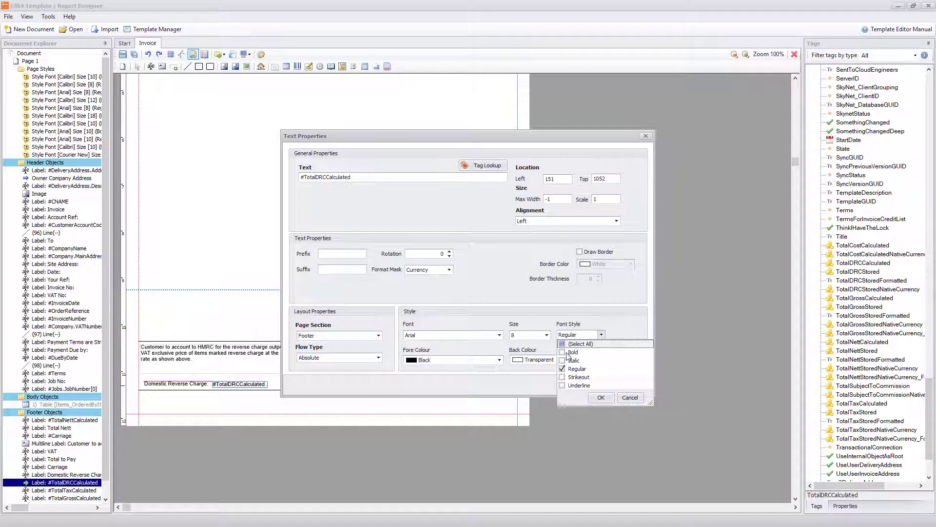
click(601, 397)
click(601, 335)
click(563, 370)
click(601, 397)
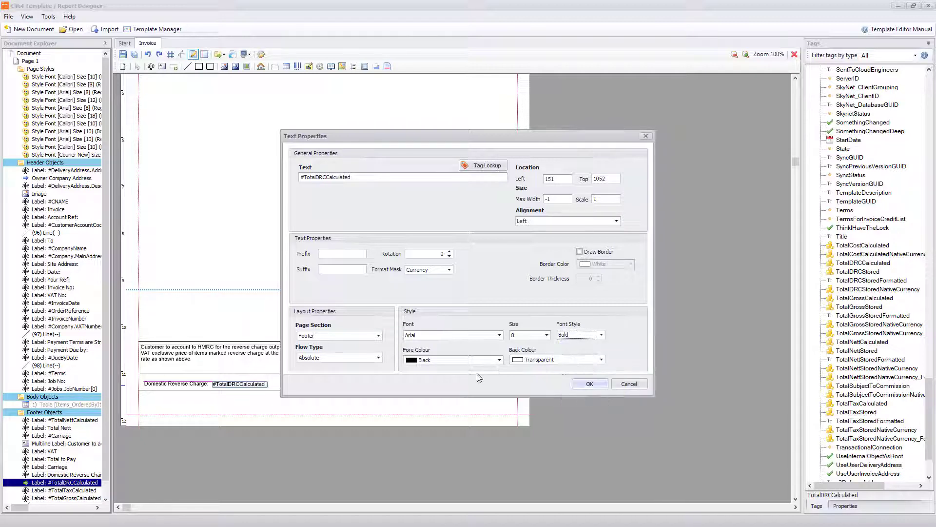
click(588, 382)
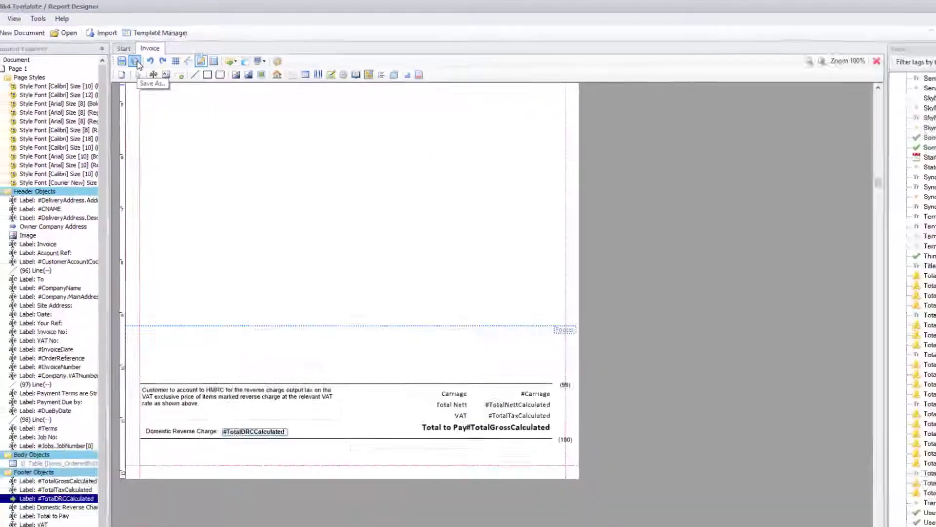
Step: Save the template as a copy named "Invoice DRC Clik" in the Invoice category, with Domestic Reverse Charge enabled
click(141, 139)
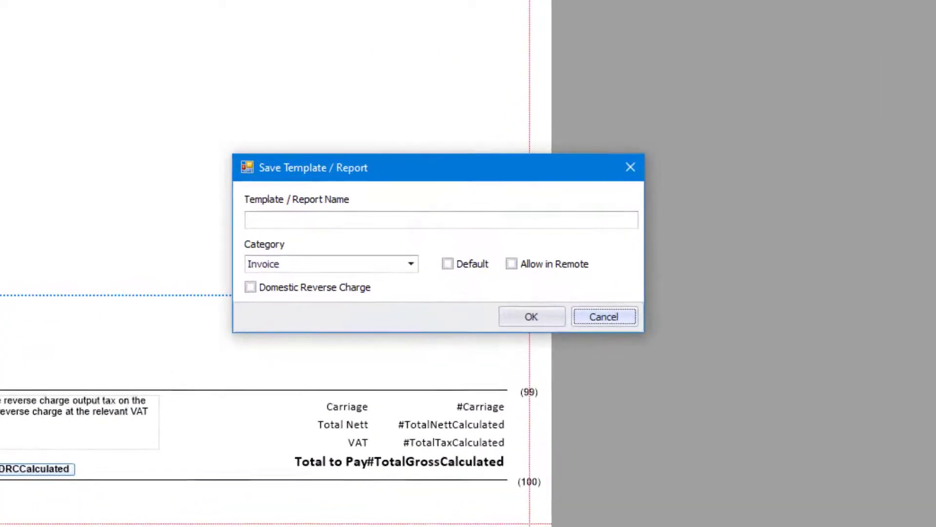
click(280, 221)
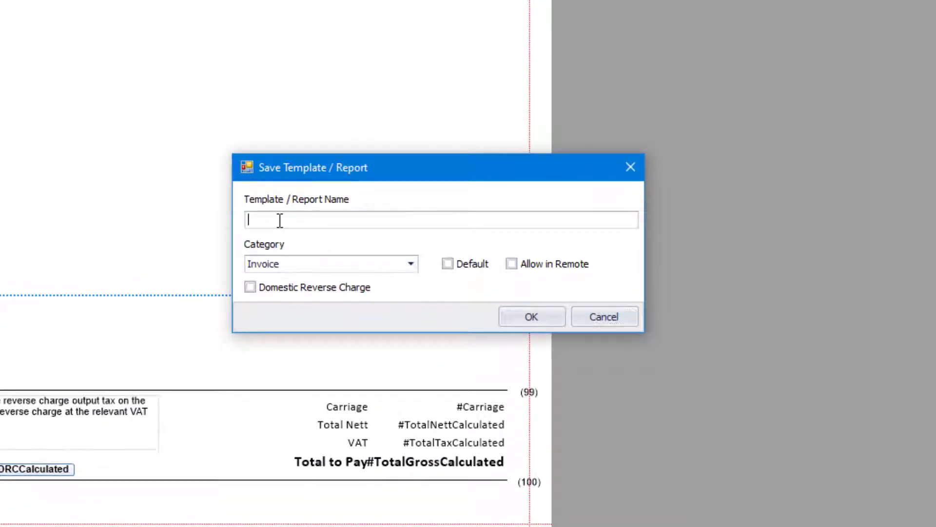
text(Invoice DRC Clik)
click(250, 288)
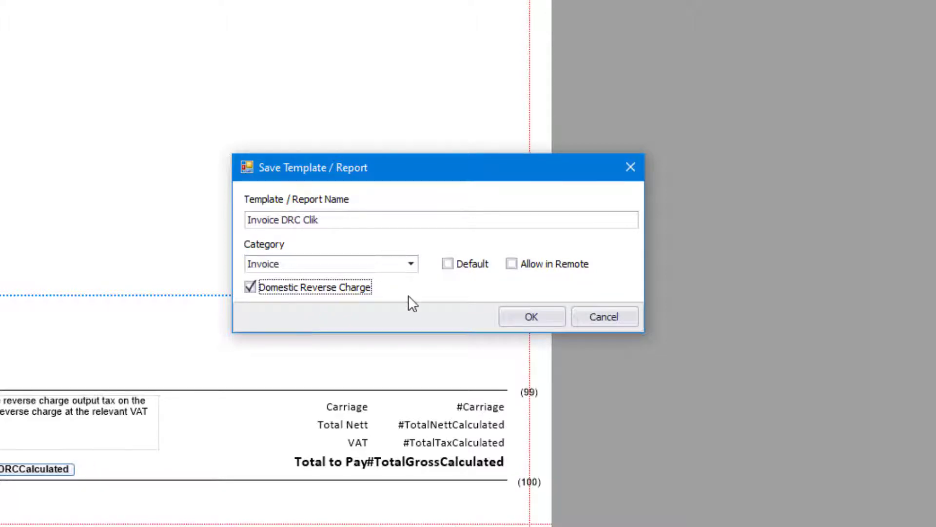
click(531, 319)
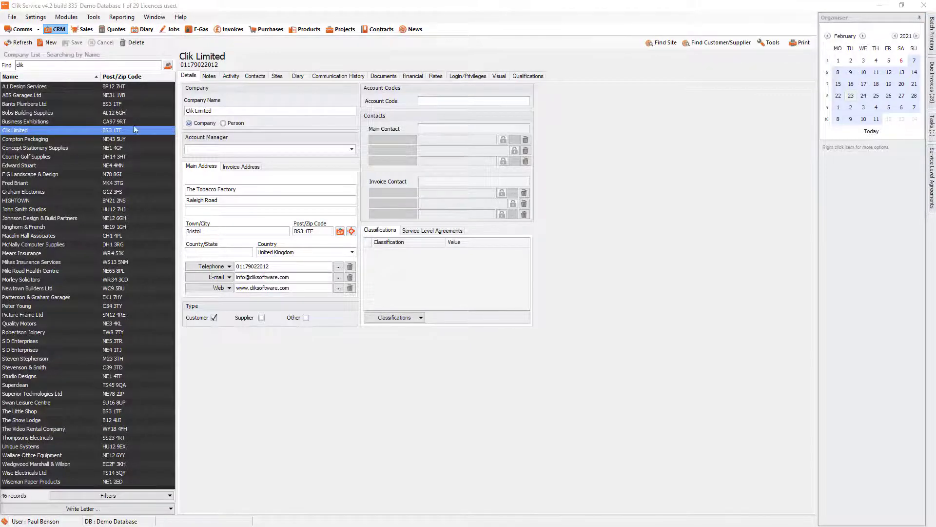
Step: Switch to Clik Service and create a new blank invoice for Clik Limited
click(233, 31)
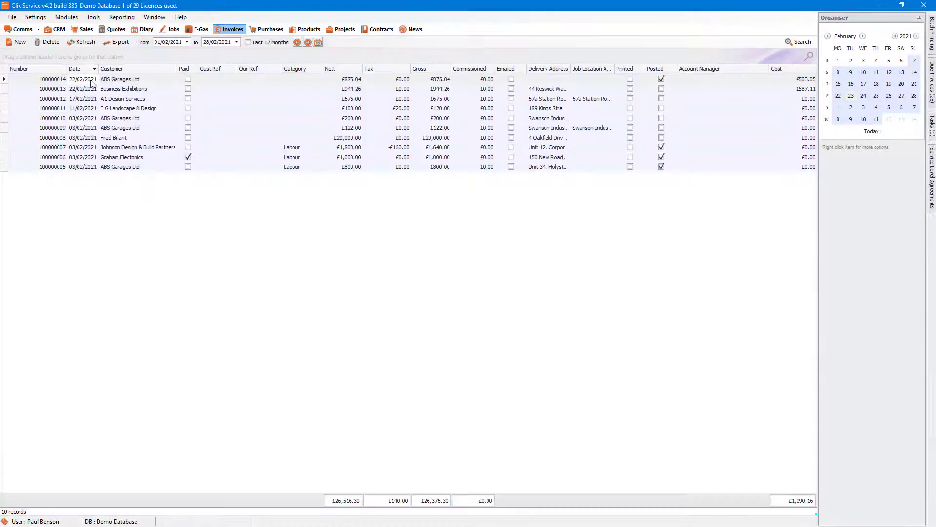
click(20, 43)
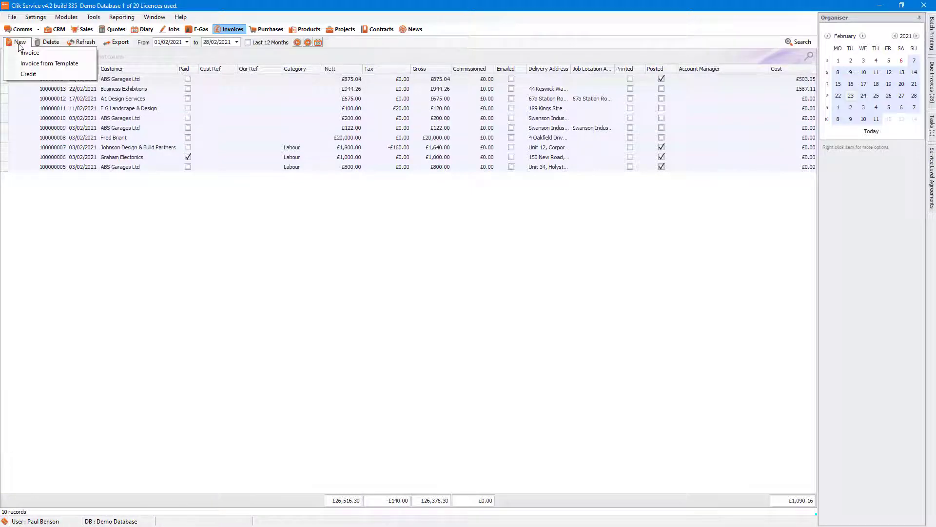
click(42, 53)
Step: Add the Widget product W123 from the Mechanical category to the new invoice
double_click(271, 305)
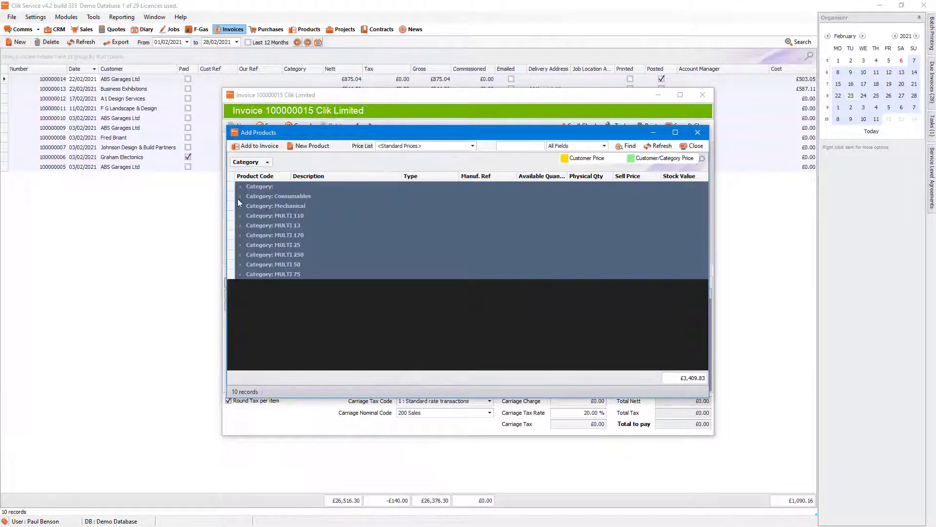
click(238, 205)
click(241, 205)
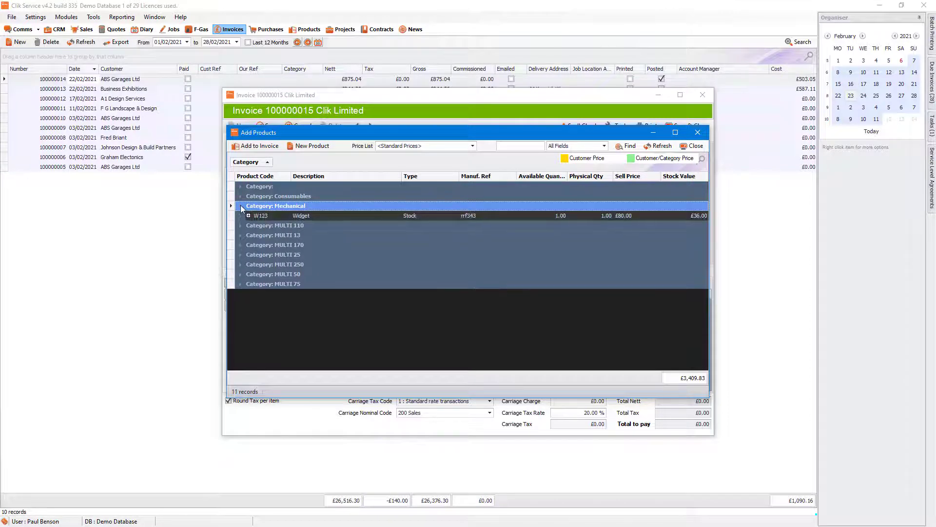
click(253, 214)
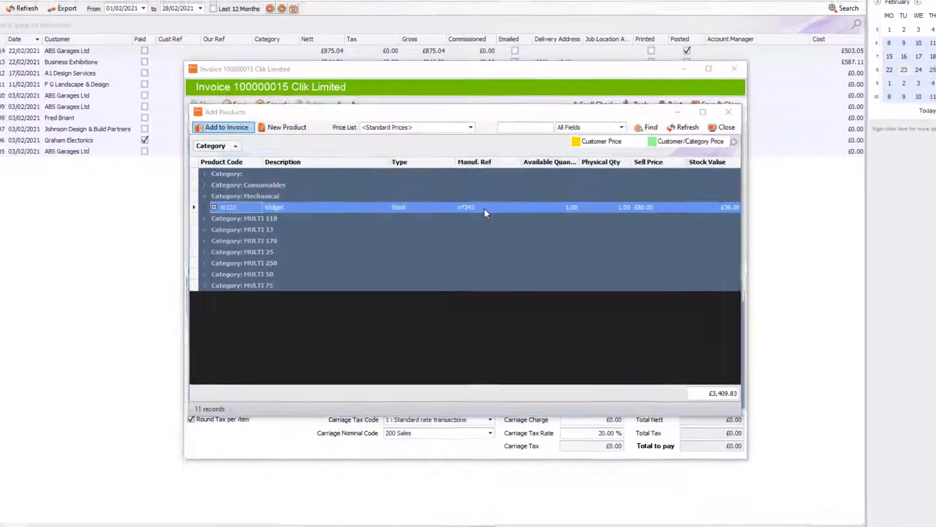
double_click(484, 217)
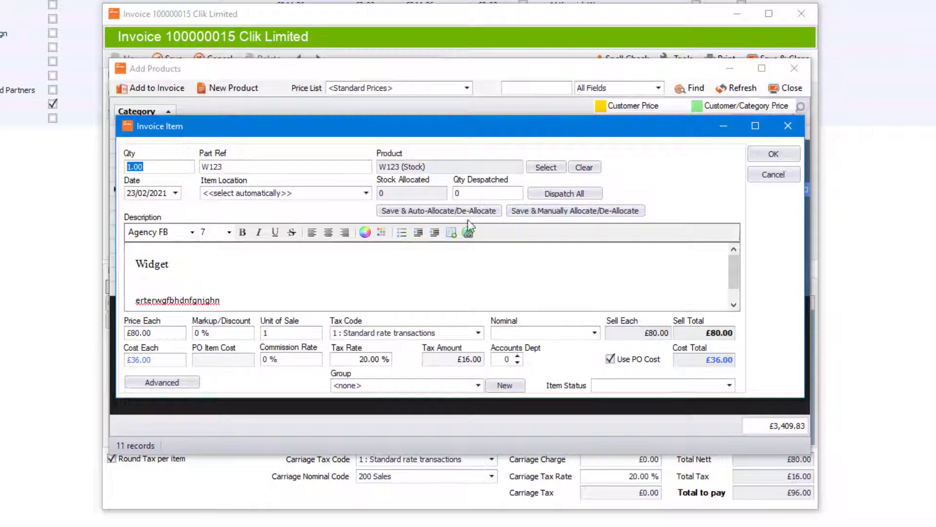
Step: Set the Widget item's tax code to 21 : Domestic Reverse Charge 20% and check its tax amount
click(478, 333)
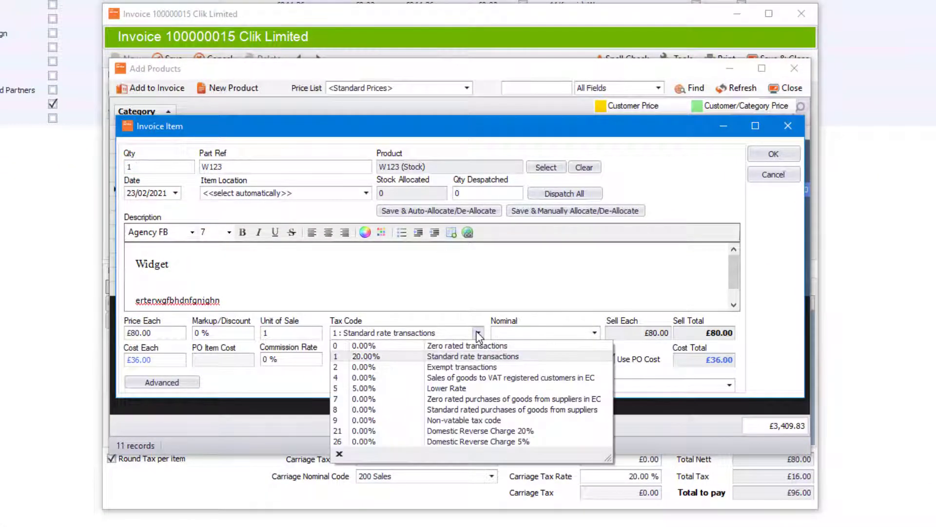
click(463, 431)
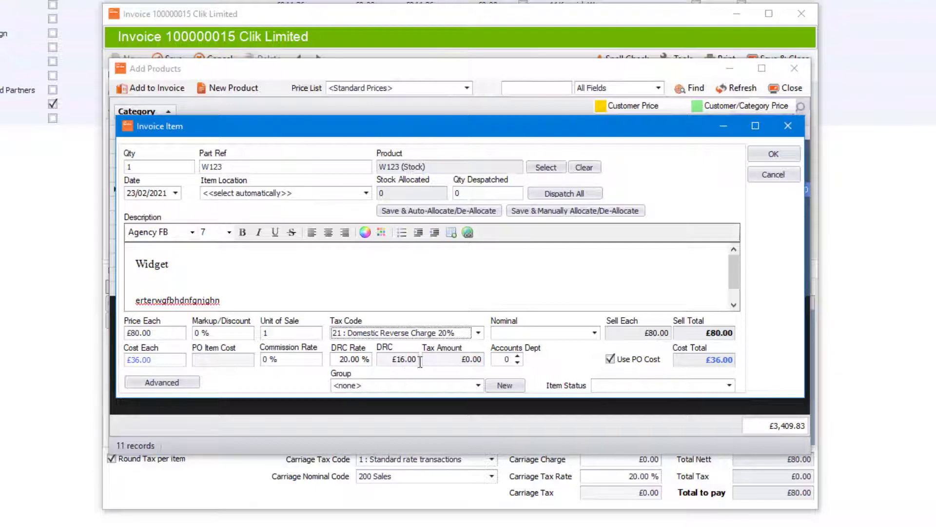
click(453, 361)
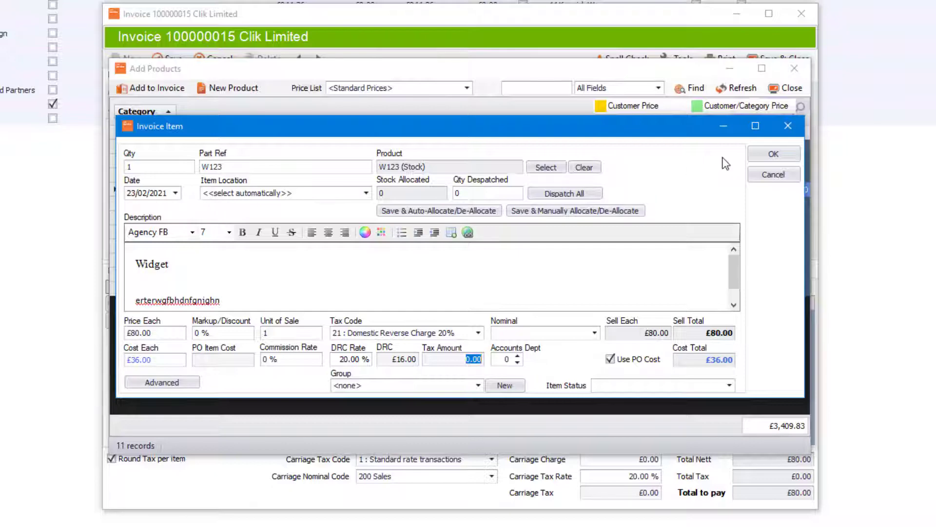
Step: Accept the Widget item, return to the invoice, and check its Domestic Reverse Charge and Total Tax amounts
click(773, 154)
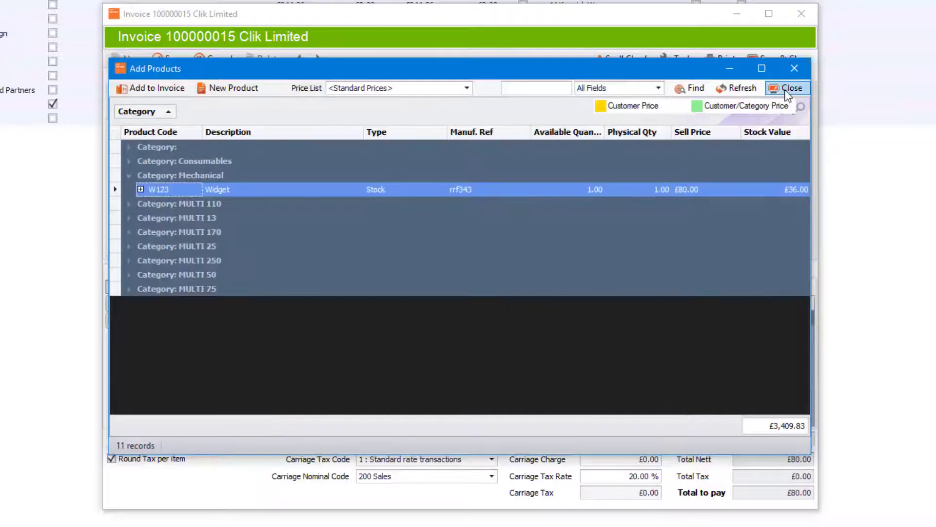
click(786, 87)
mouse_move(385, 326)
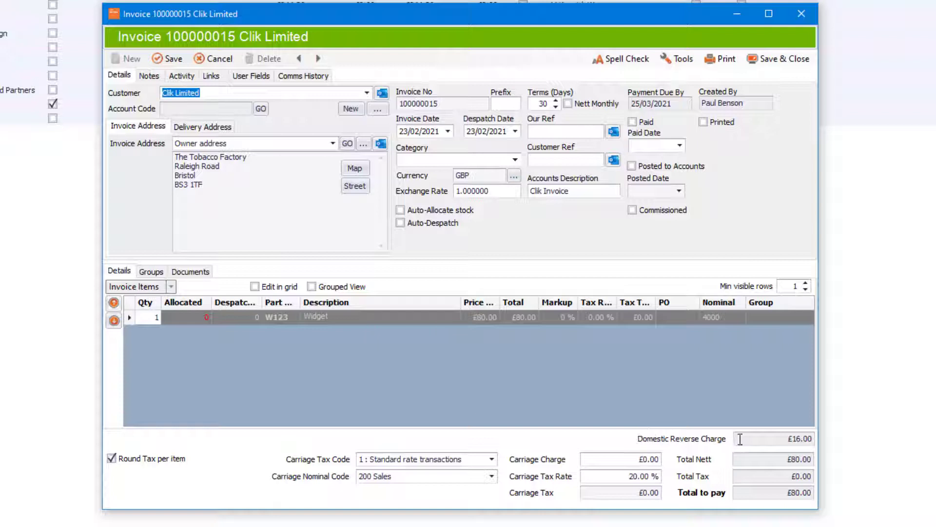
drag(778, 442, 830, 442)
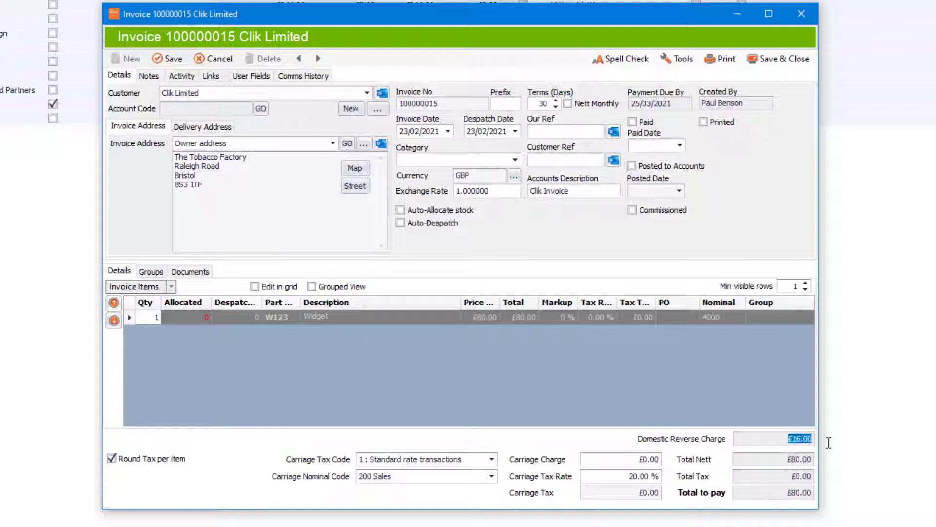
click(779, 479)
drag(778, 482, 831, 484)
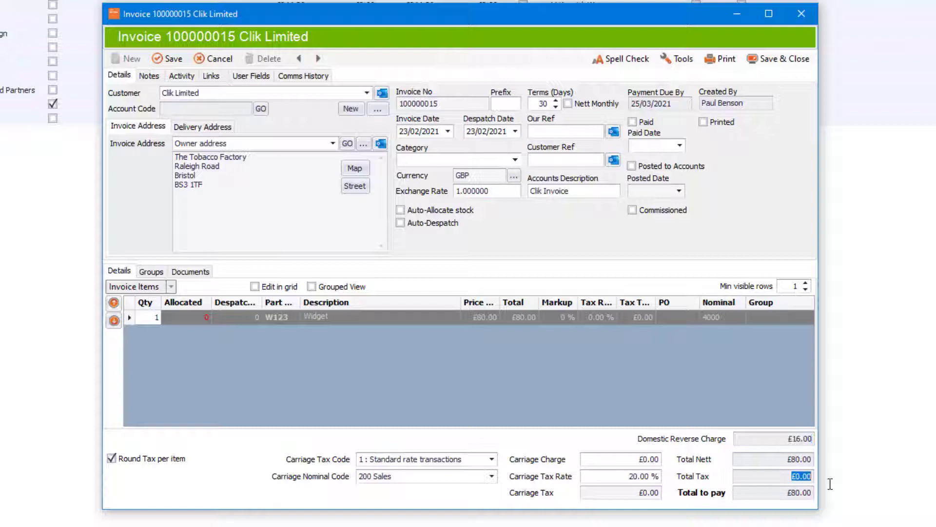
click(496, 349)
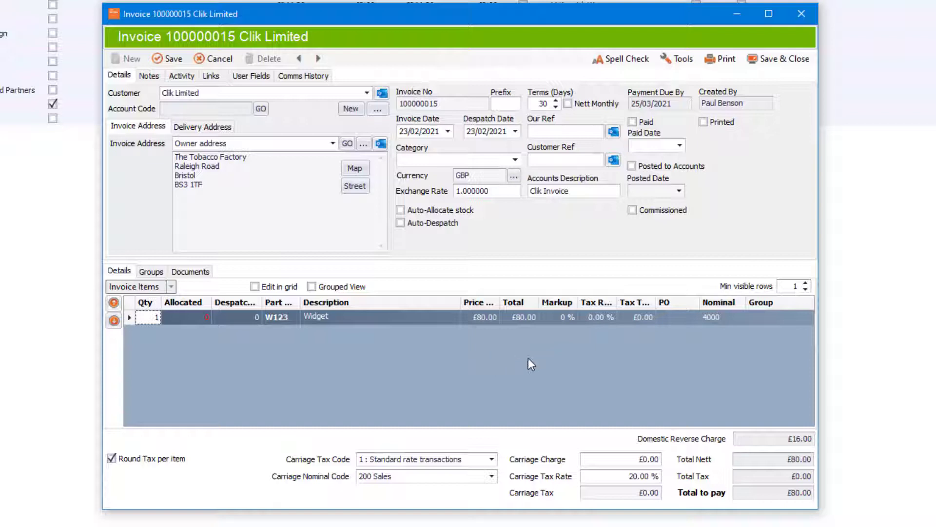
Step: Save the invoice and preview its printout with the Invoice DRC Clik template, checking the tax description, reverse charge notice and totals
click(721, 57)
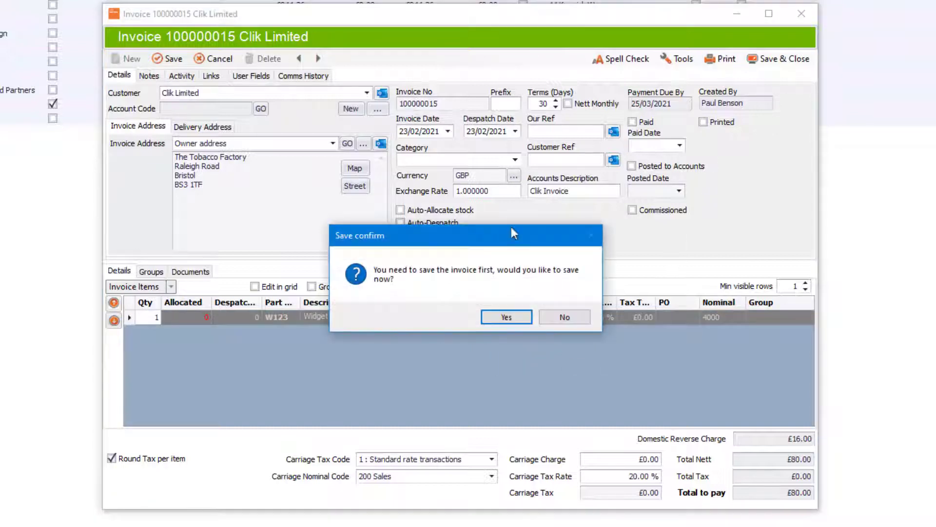
click(498, 316)
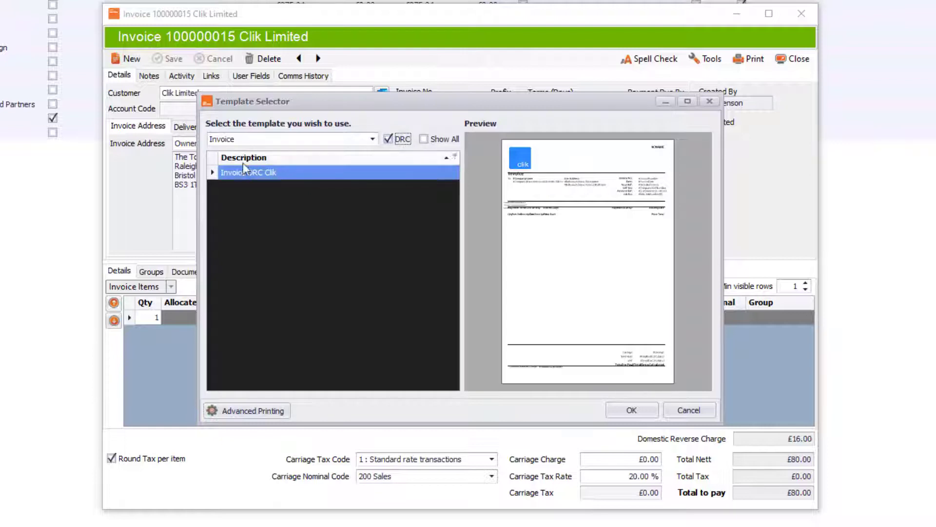
click(619, 406)
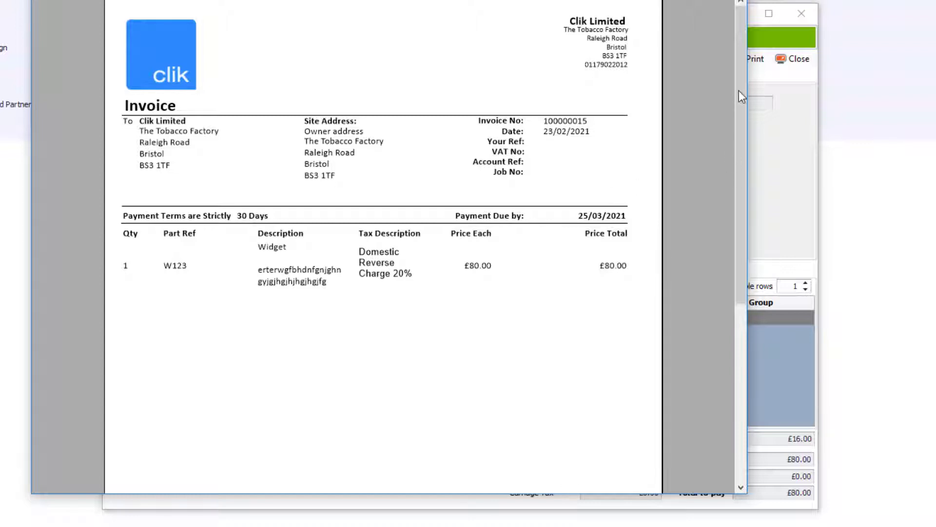
drag(739, 90, 744, 269)
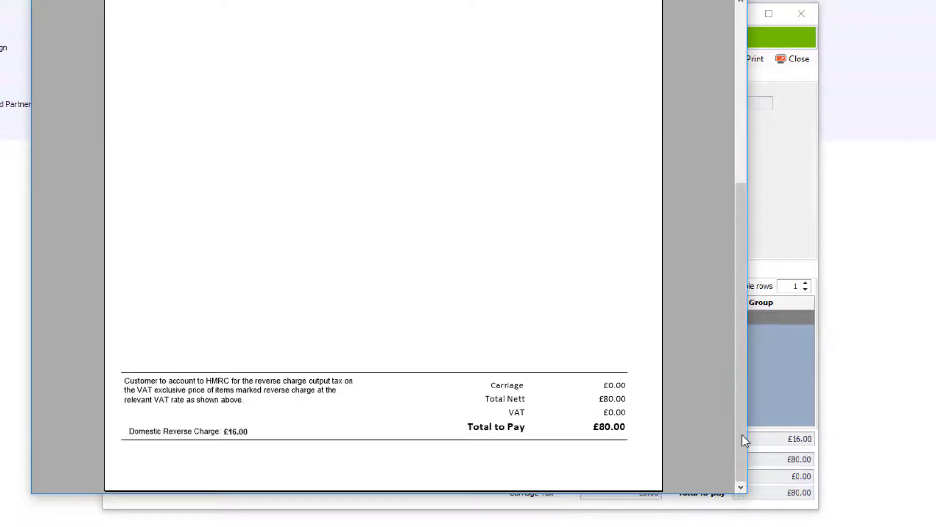
drag(745, 430, 755, 165)
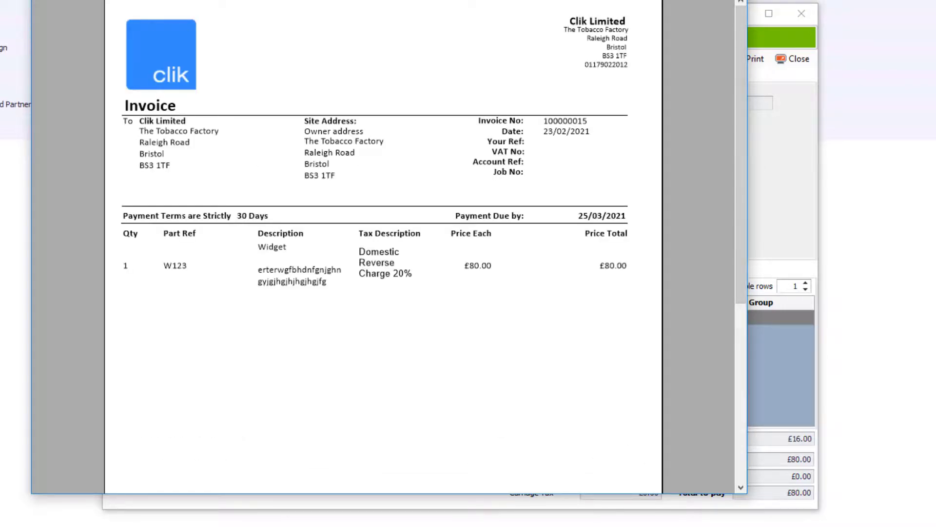
key(Escape)
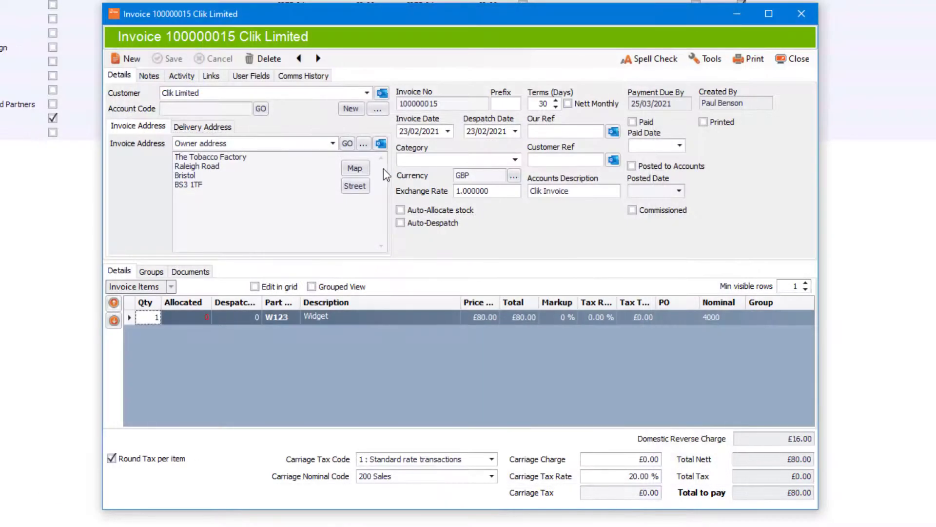